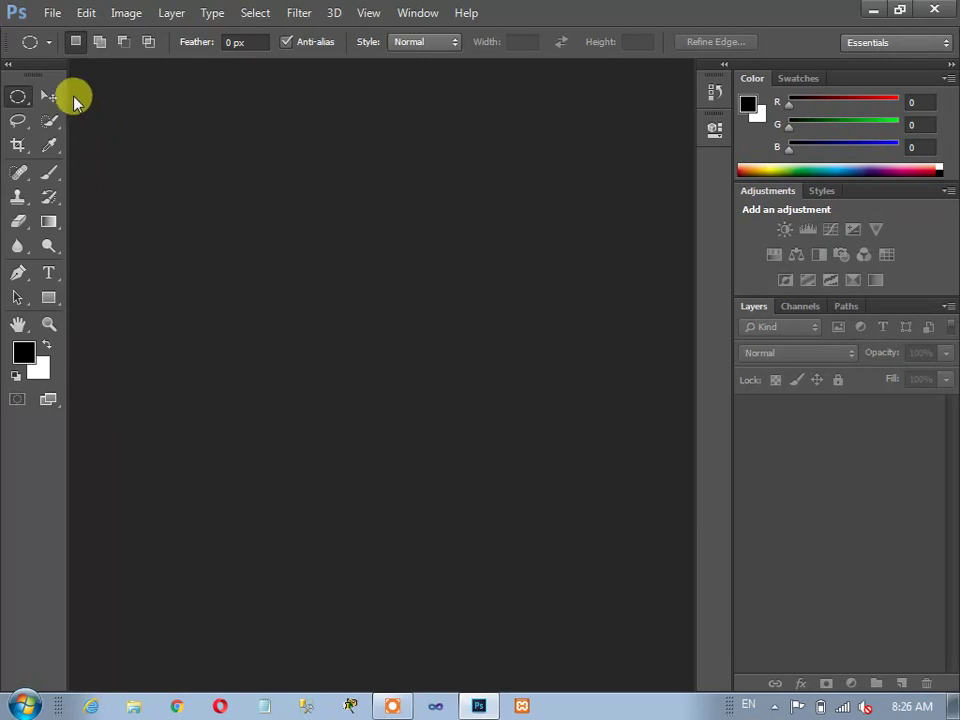
Open Full moon.jpg, Giant daisy.jpg and Moon on Earth.jpg together from the photo folder.
click(55, 14)
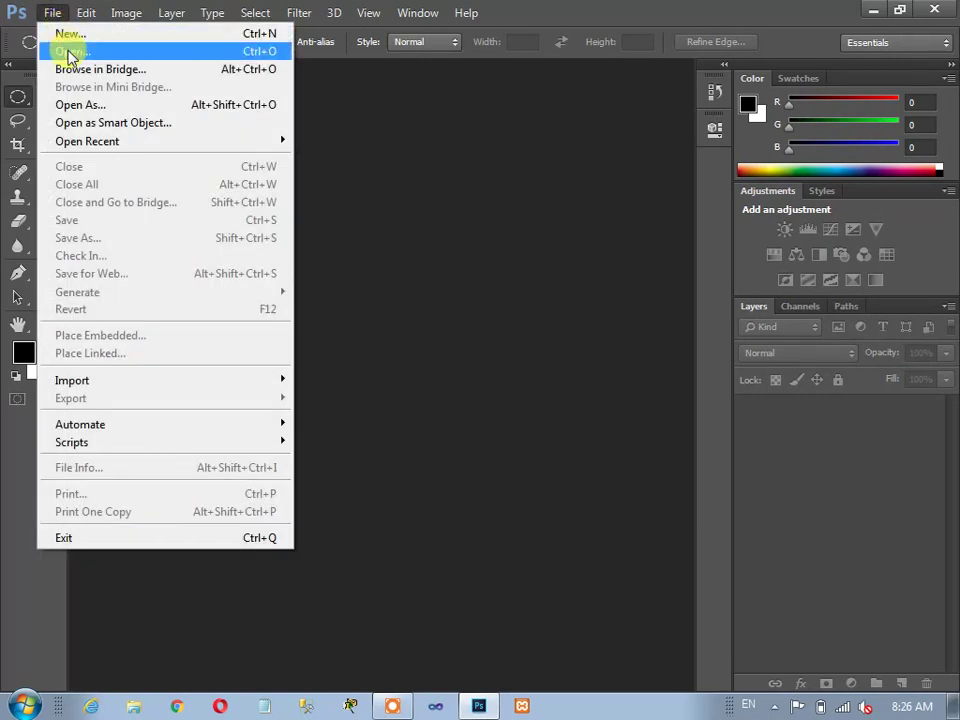
click(70, 49)
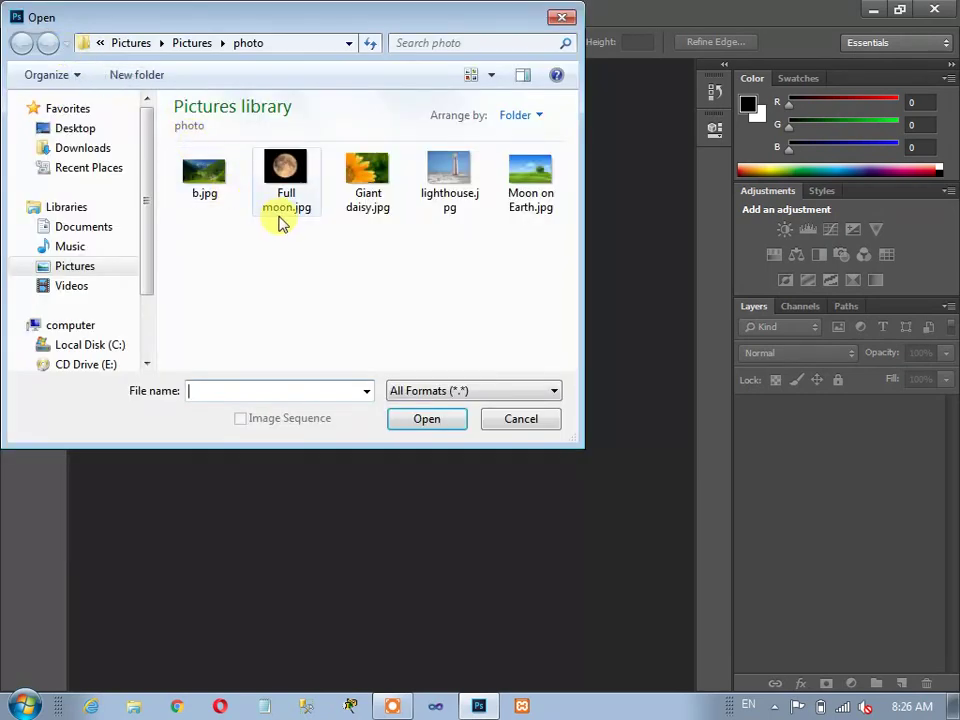
click(286, 201)
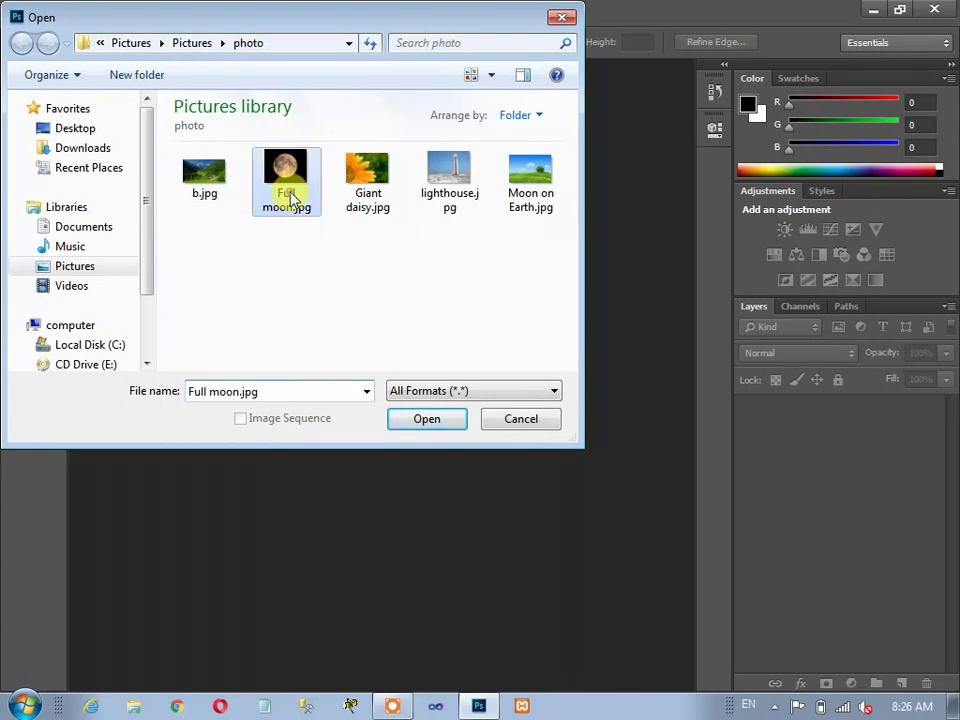
ctrl+click(370, 203)
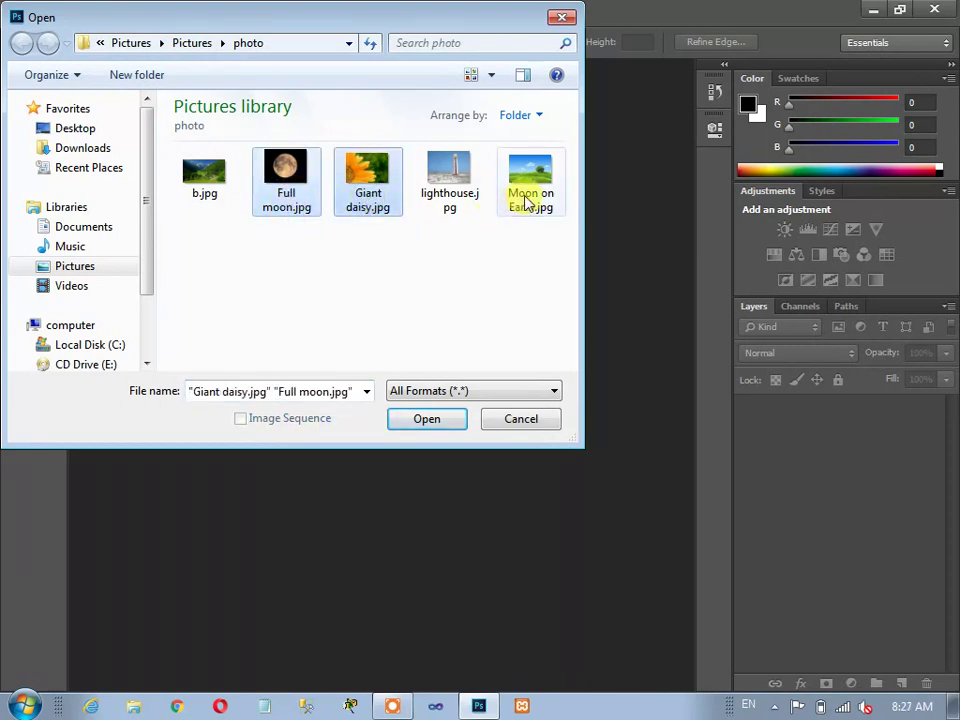
ctrl+click(524, 203)
click(427, 419)
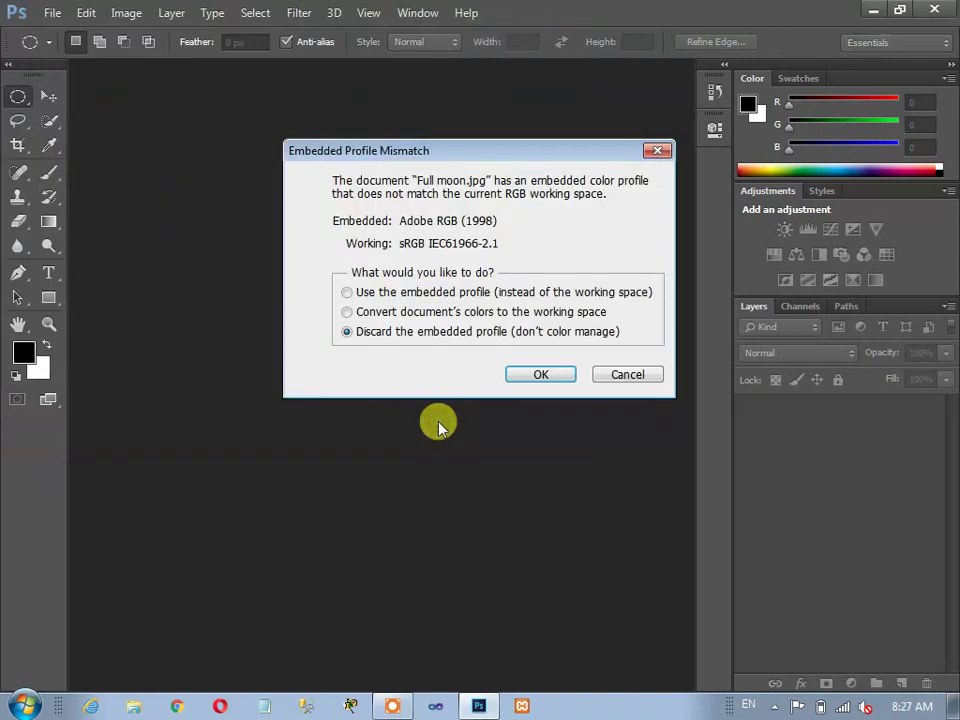
Discard the embedded colour profiles of Full moon.jpg and Giant daisy.jpg, and use the embedded profile for Moon on Earth.jpg.
click(527, 374)
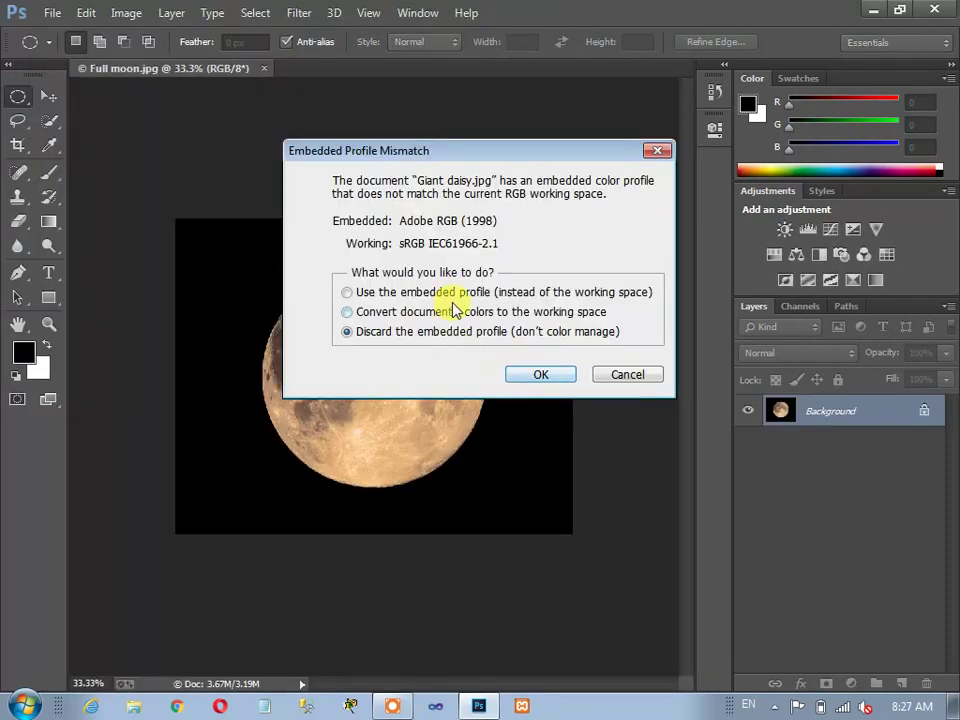
click(530, 375)
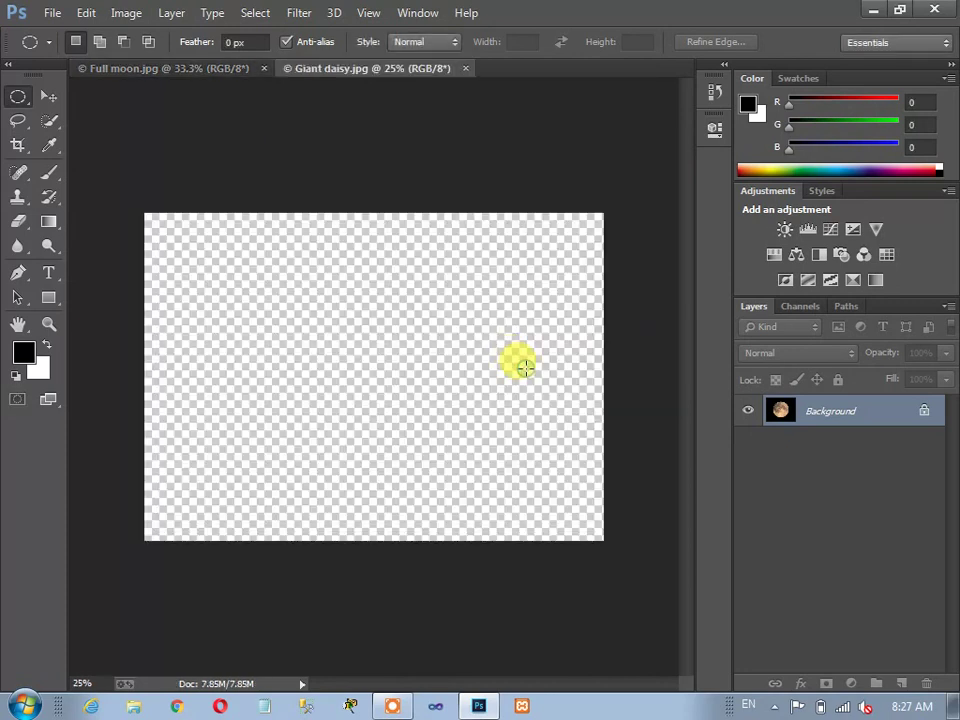
click(454, 293)
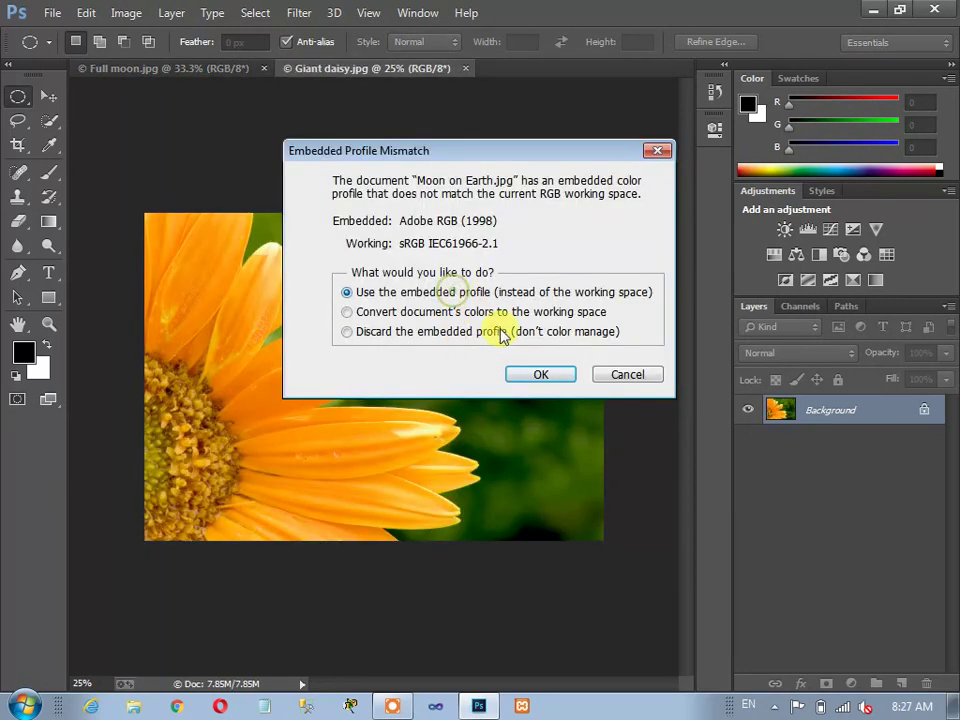
click(535, 374)
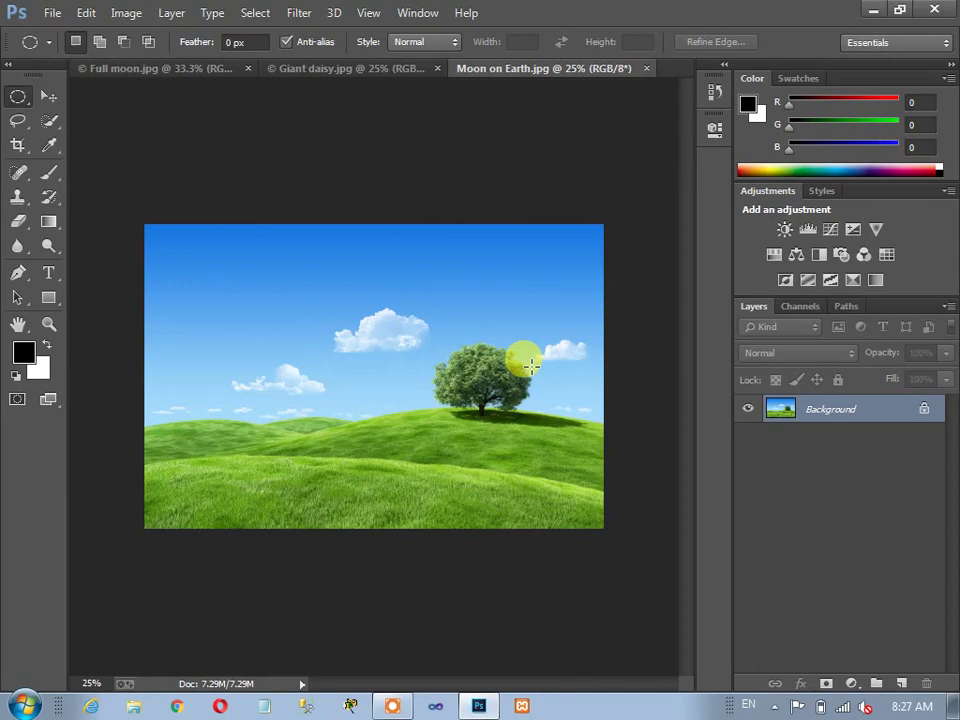
In Full moon.jpg, make a circular Elliptical Marquee selection that fits the edge of the moon.
click(227, 72)
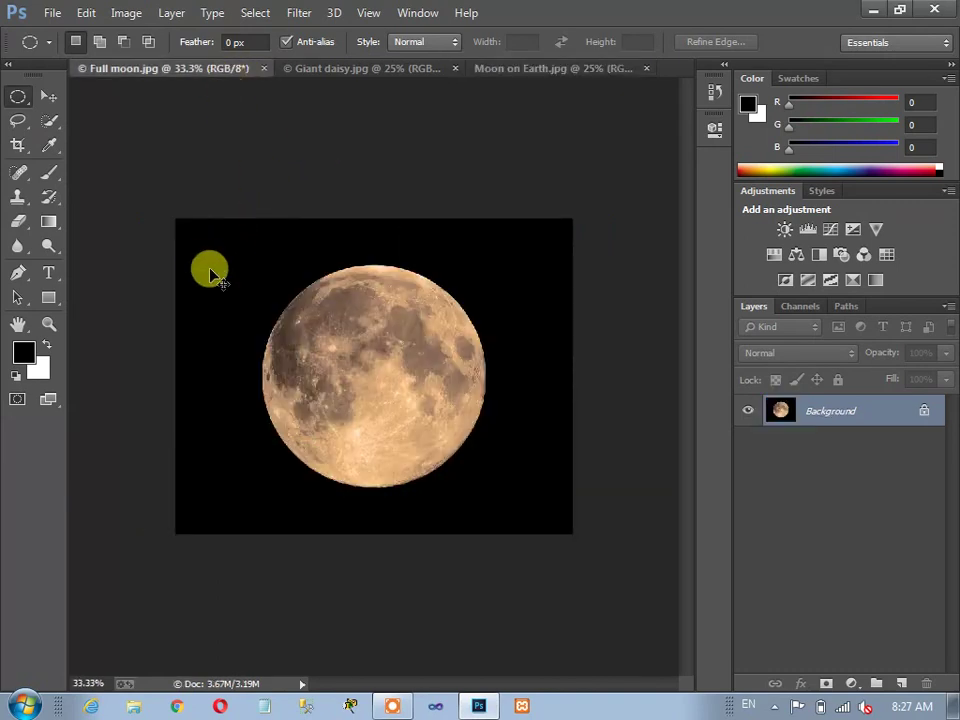
key(ctrl+plus)
key(ctrl+plus)
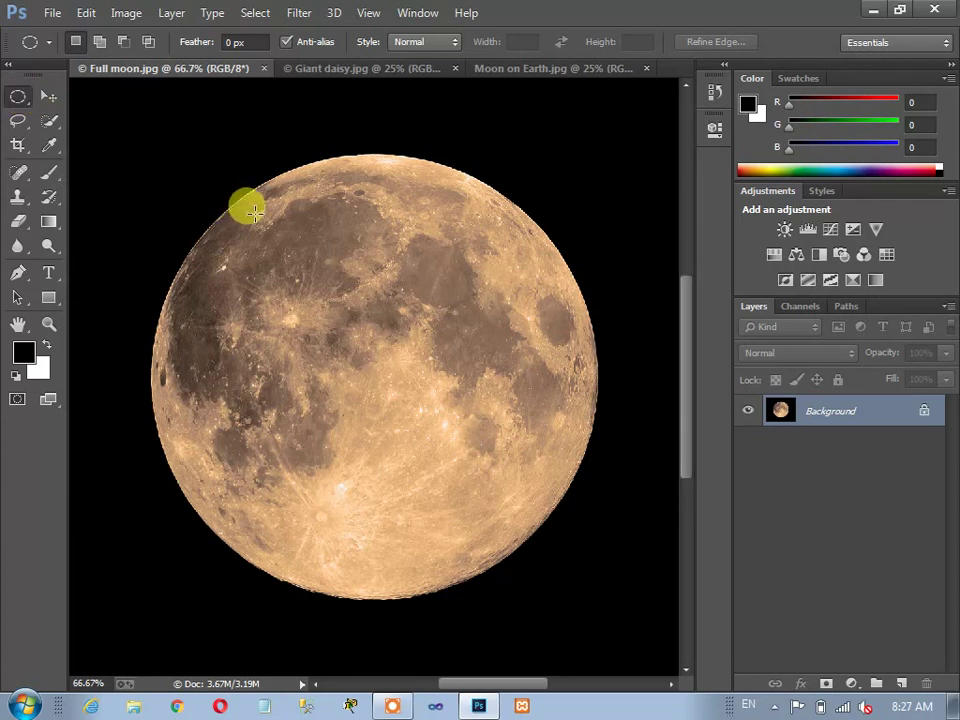
drag(255, 212, 592, 592)
key(space)
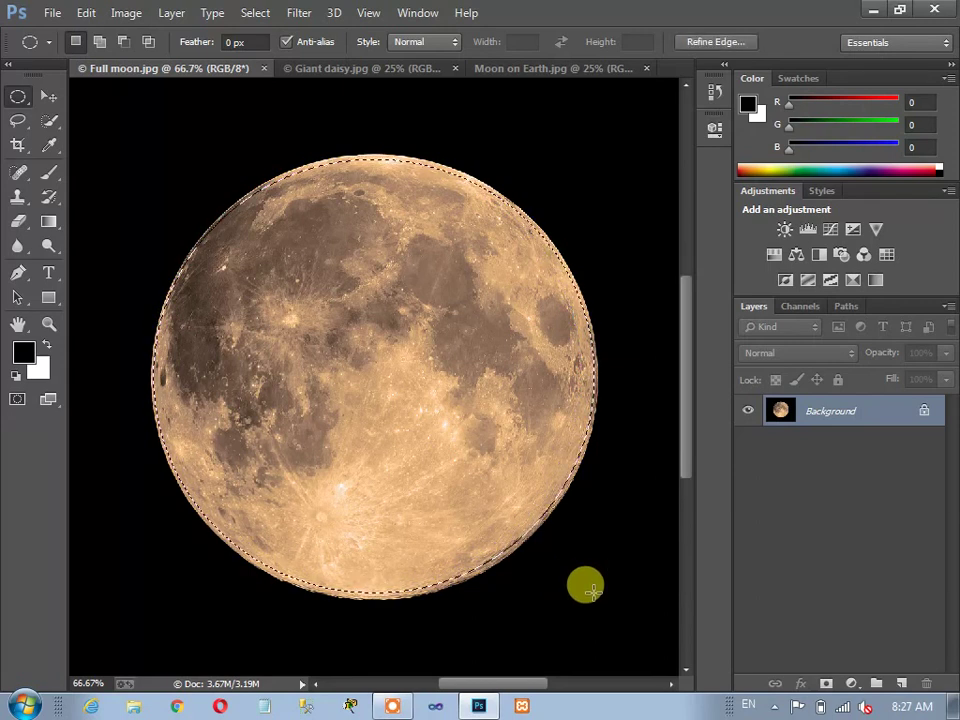
Copy the selected moon and paste it into Moon on Earth.jpg as a new layer.
click(89, 18)
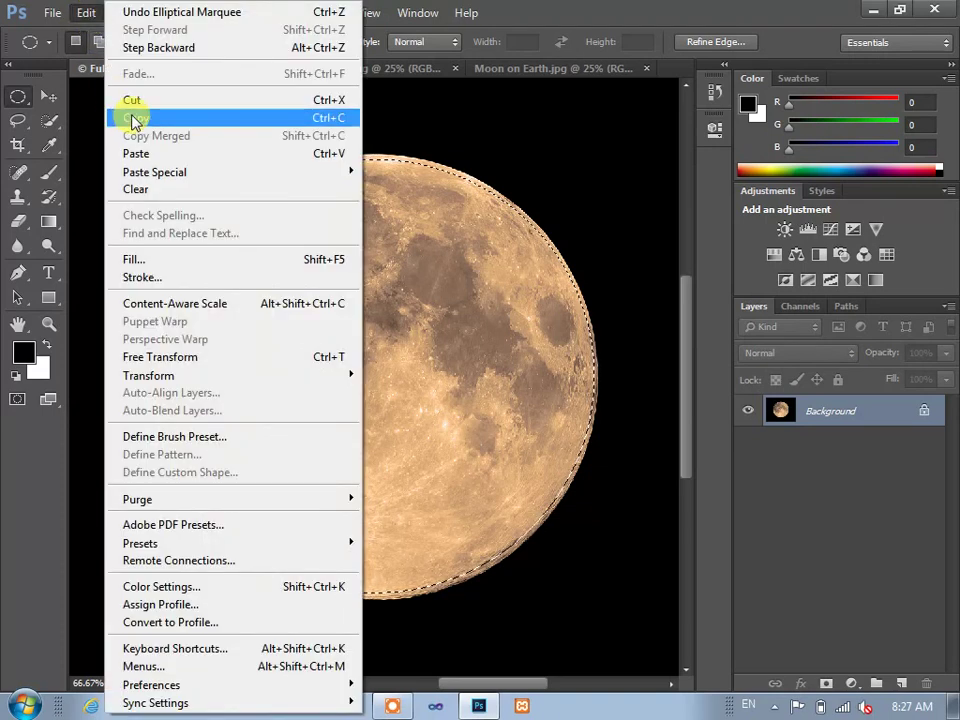
click(135, 120)
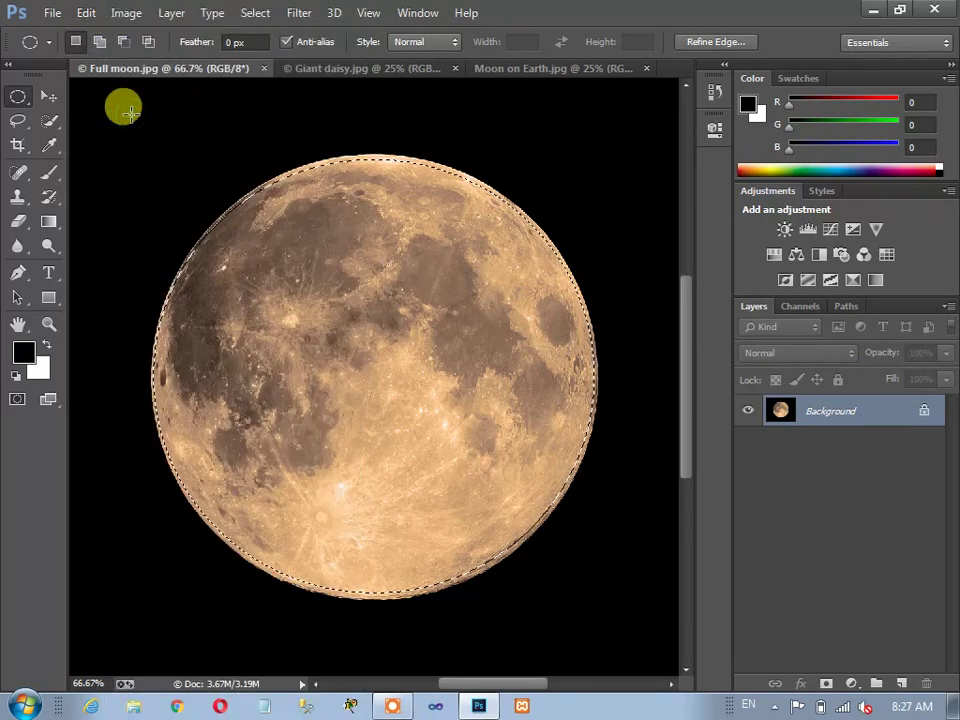
click(510, 70)
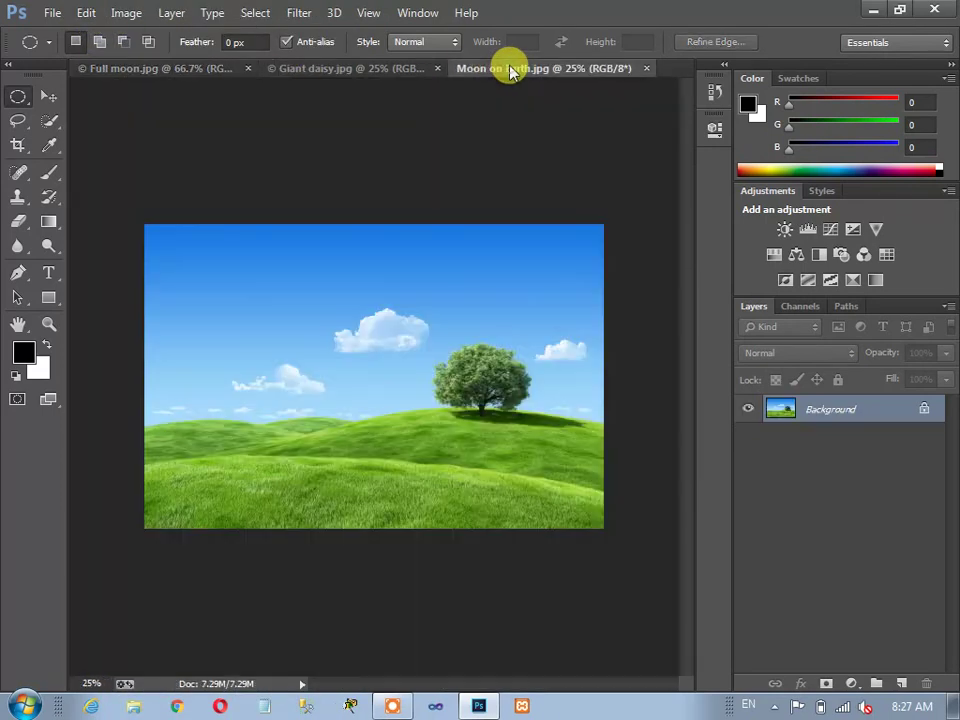
right_click(401, 281)
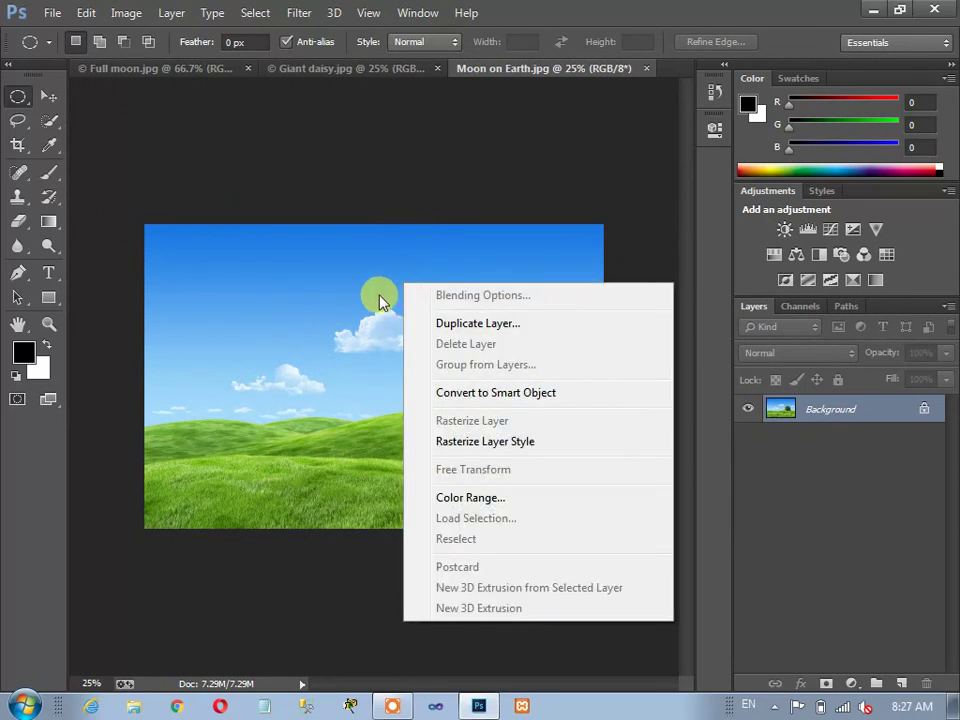
click(368, 290)
click(86, 12)
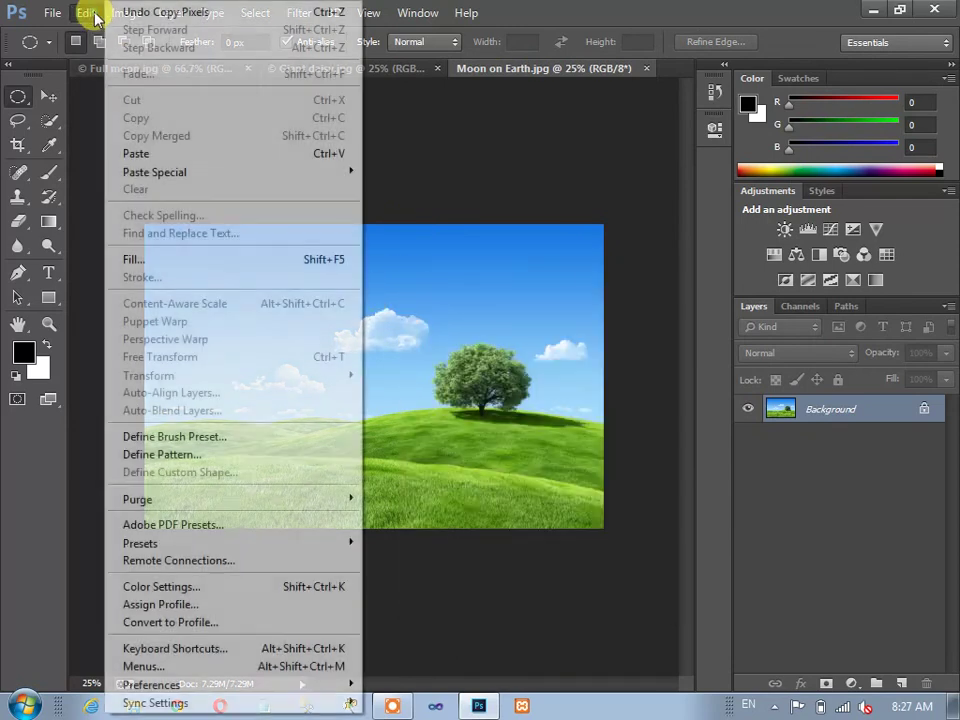
click(147, 155)
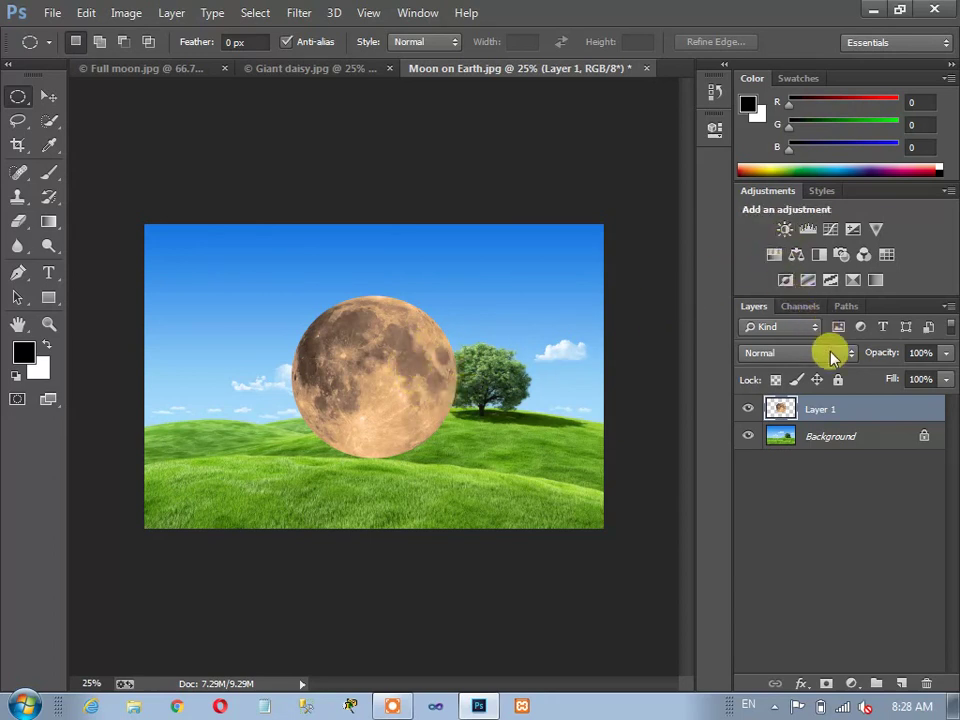
Set the moon layer's blend mode to Screen and add a Brightness/Contrast adjustment clipped to it with contrast 100.
click(851, 354)
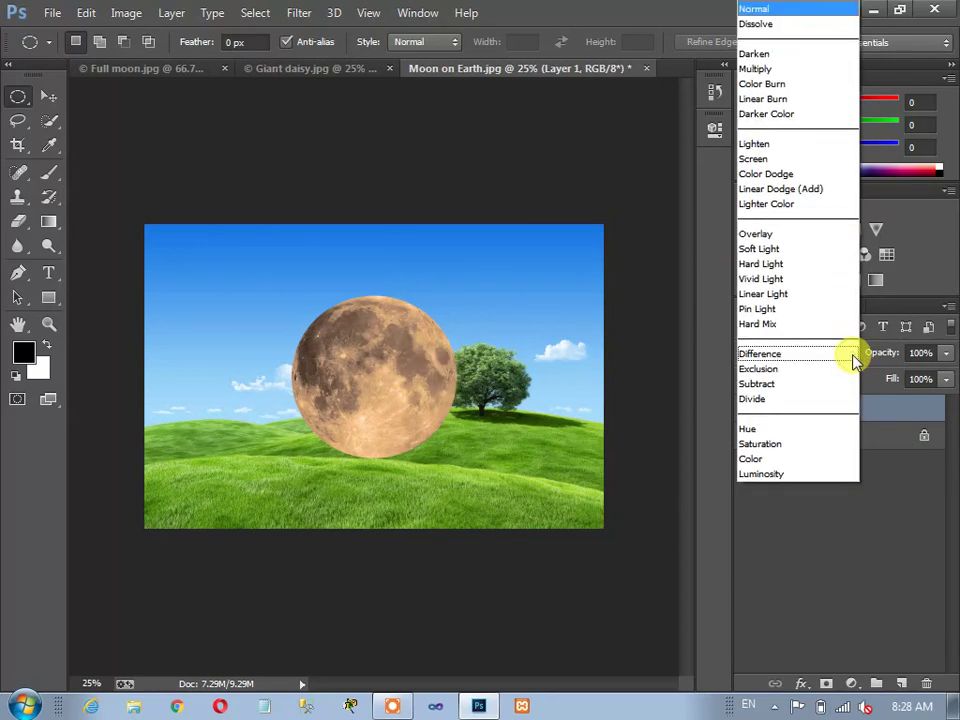
click(773, 159)
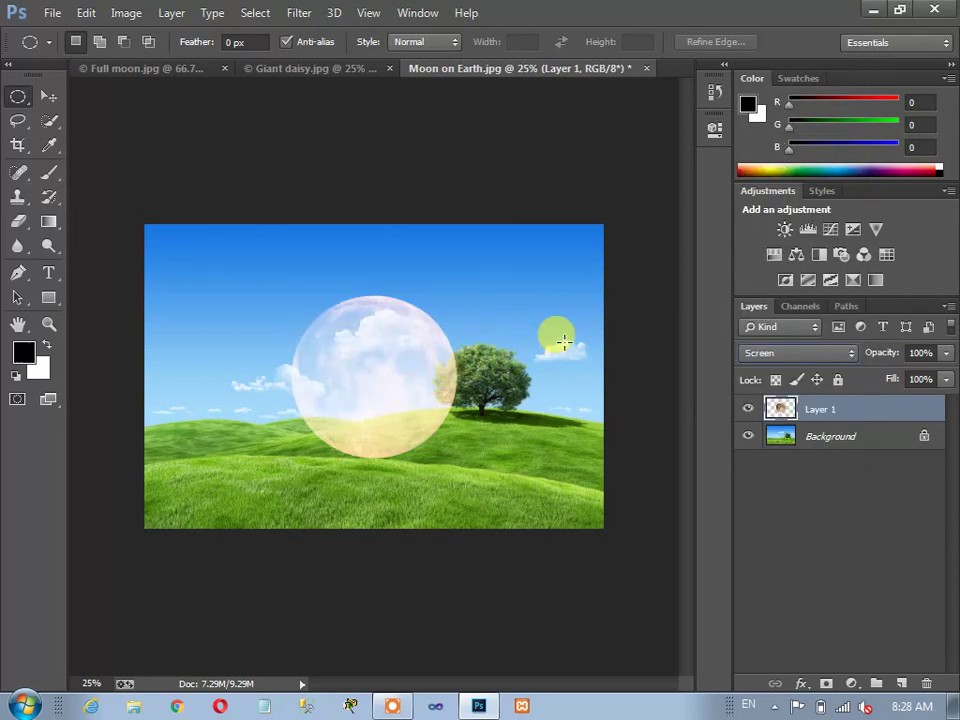
click(785, 231)
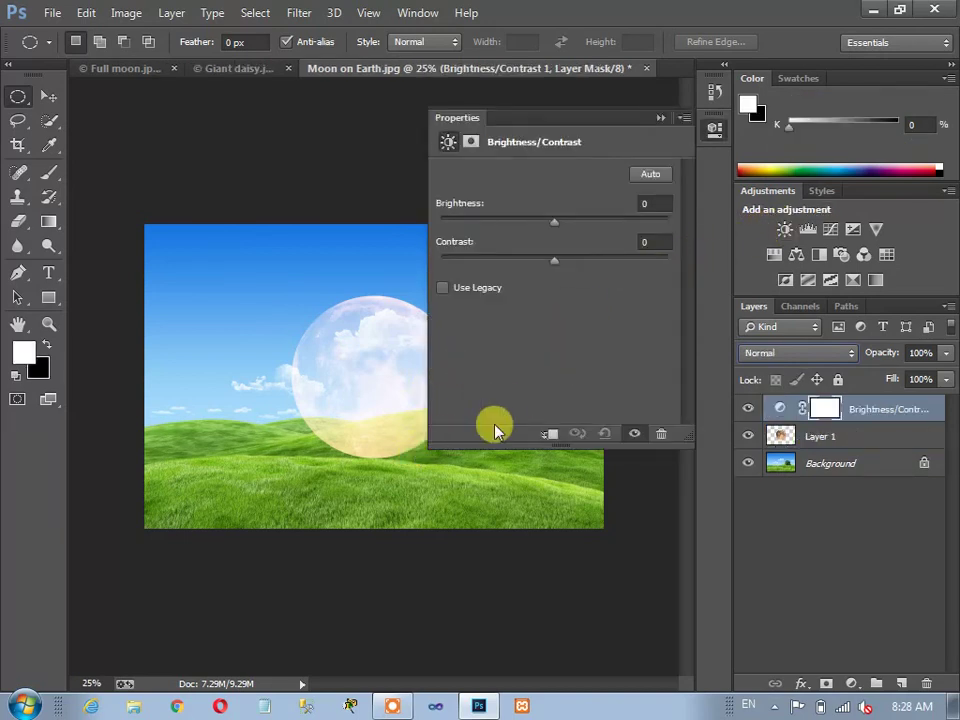
click(549, 437)
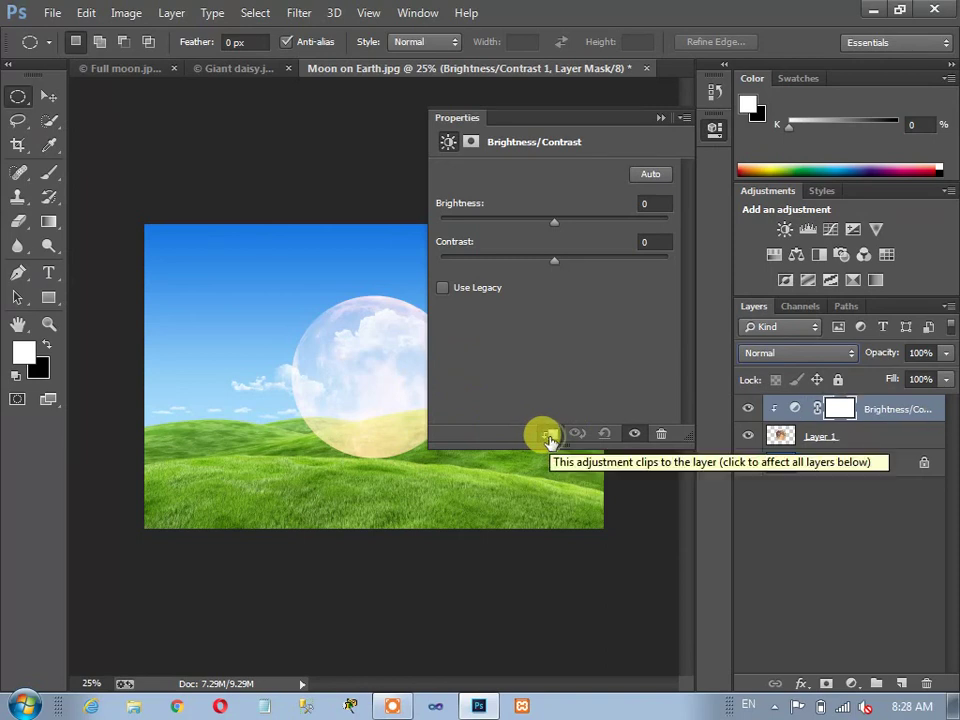
drag(556, 262, 671, 275)
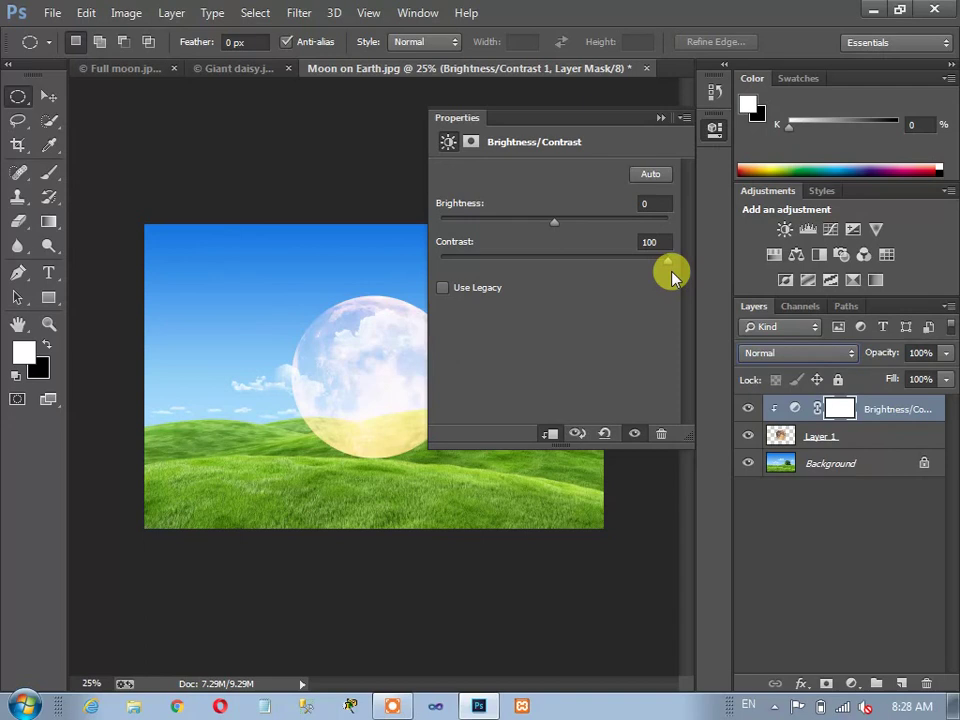
click(660, 118)
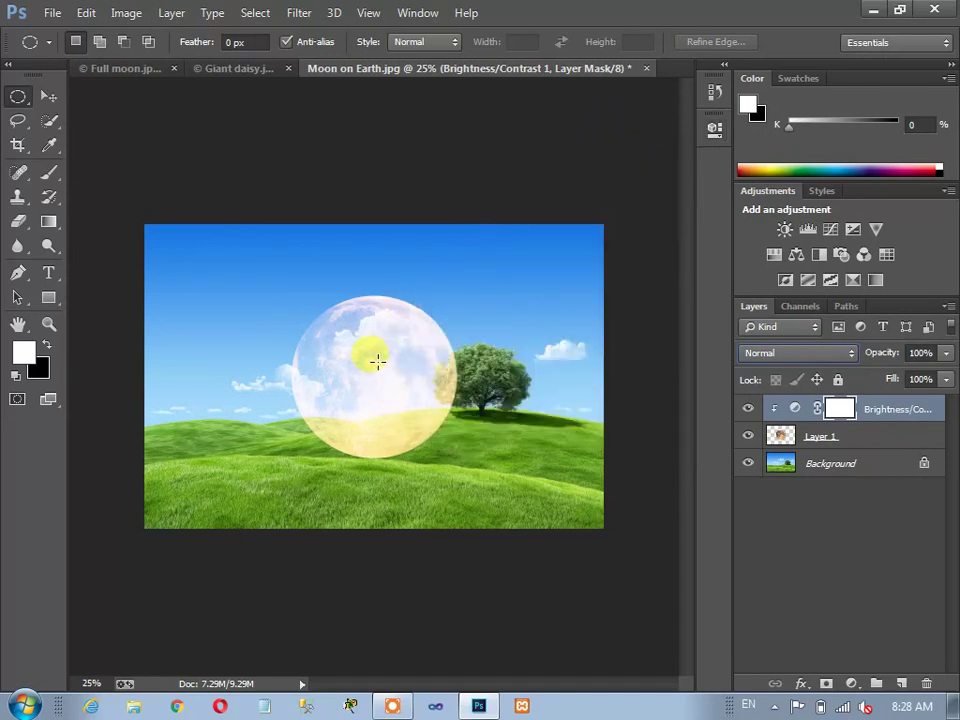
Free-transform the moon on Layer 1, shrinking it to about 37% width and 45% height in the sky above the tree.
click(775, 438)
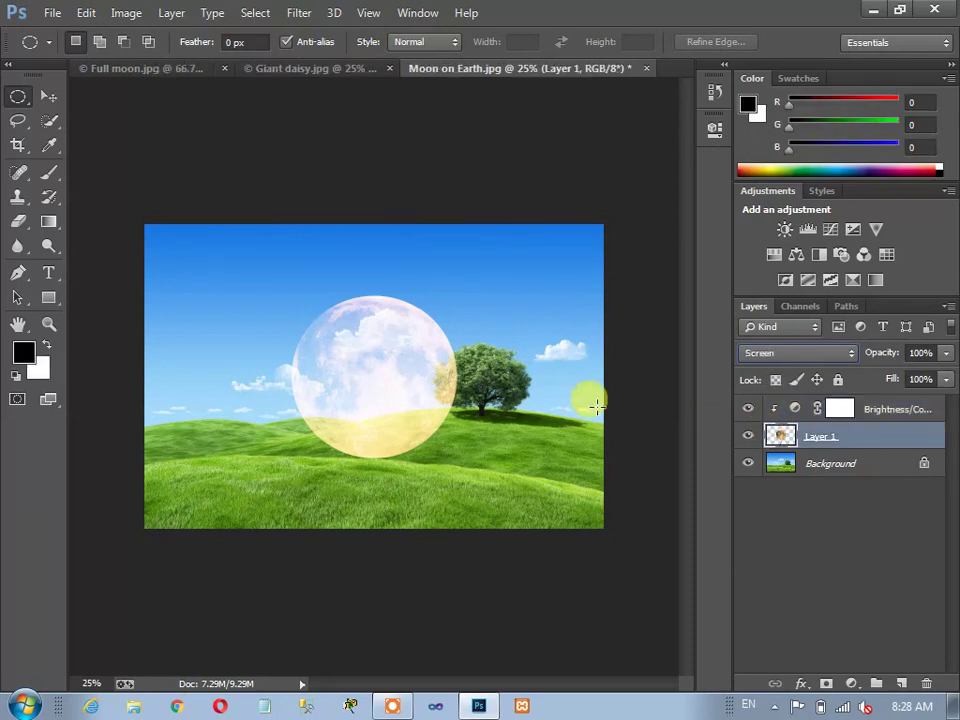
click(88, 13)
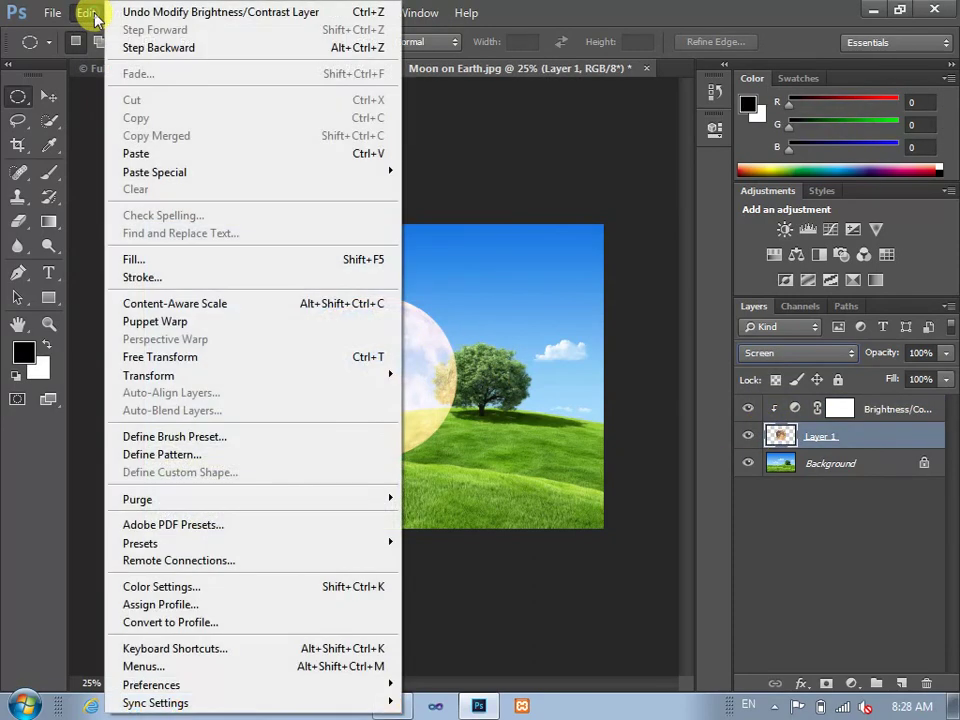
click(228, 368)
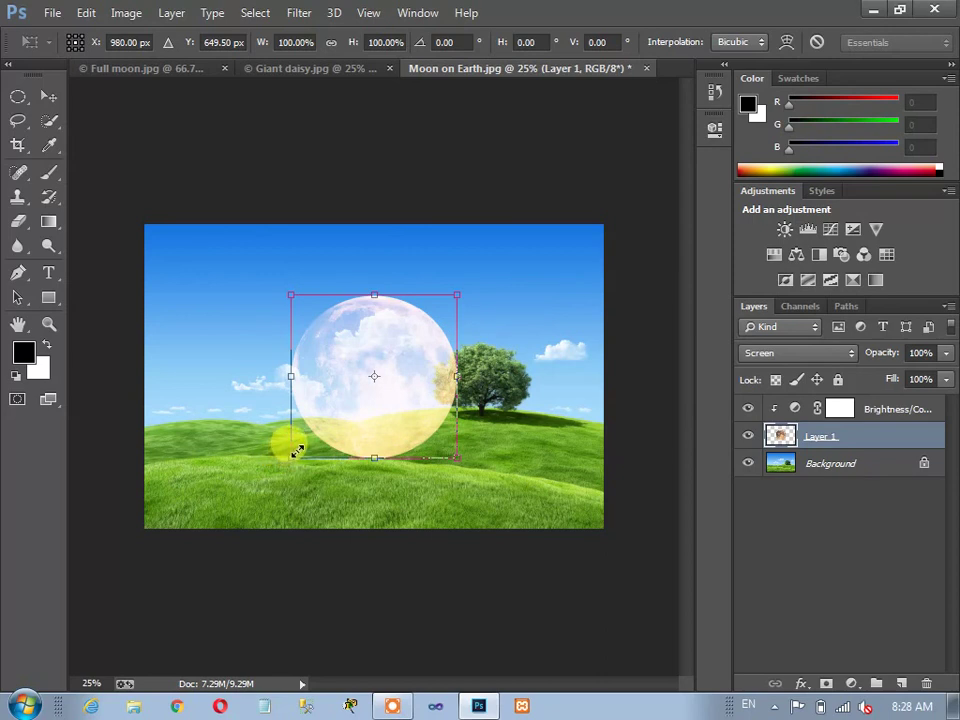
drag(290, 458, 375, 386)
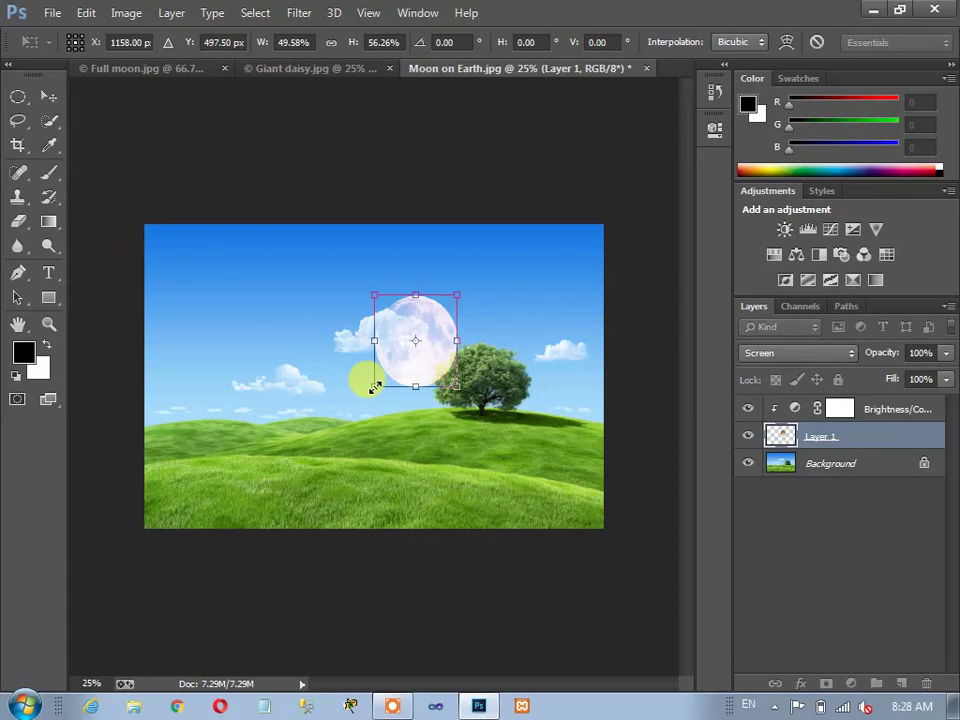
drag(372, 383, 416, 334)
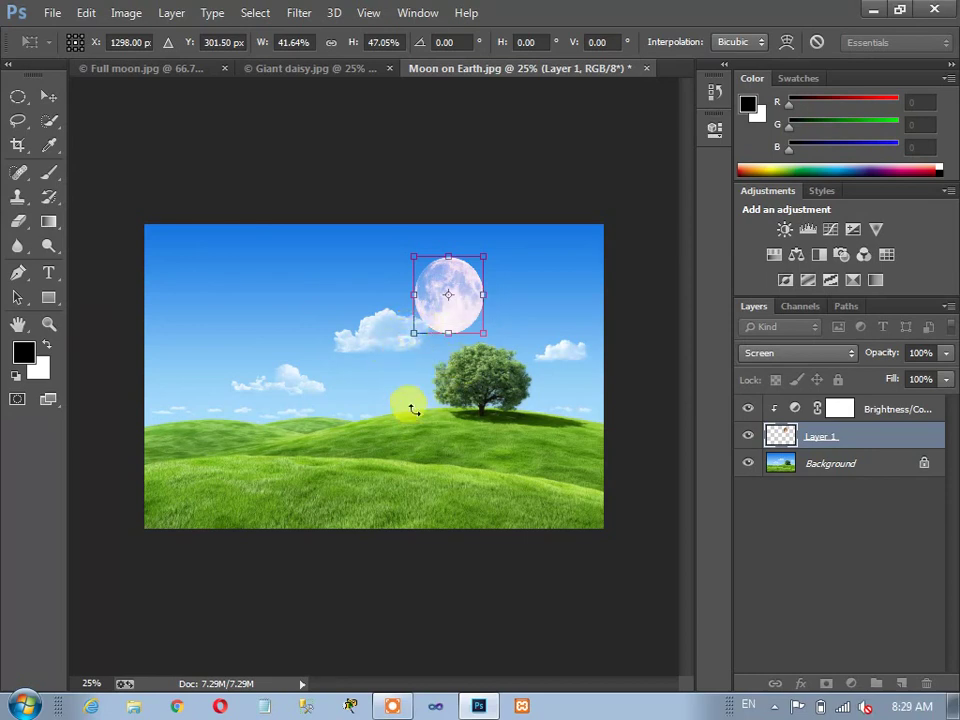
drag(413, 335, 420, 330)
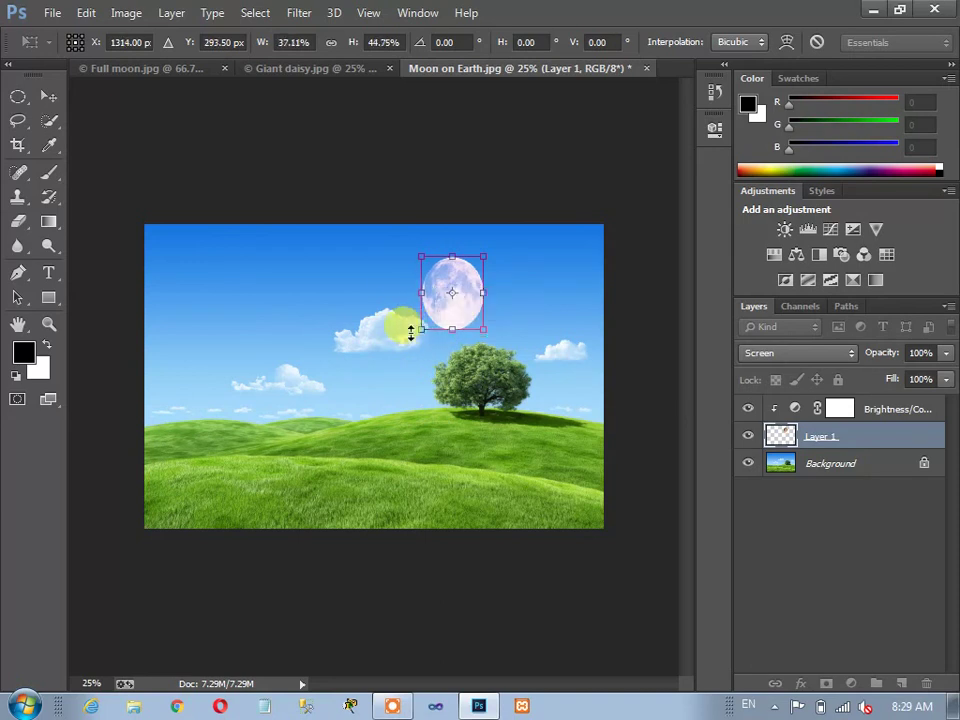
Rotate the moon about -1.86°, shift it slightly to sit just above the tree, and apply the transform.
drag(409, 250, 406, 254)
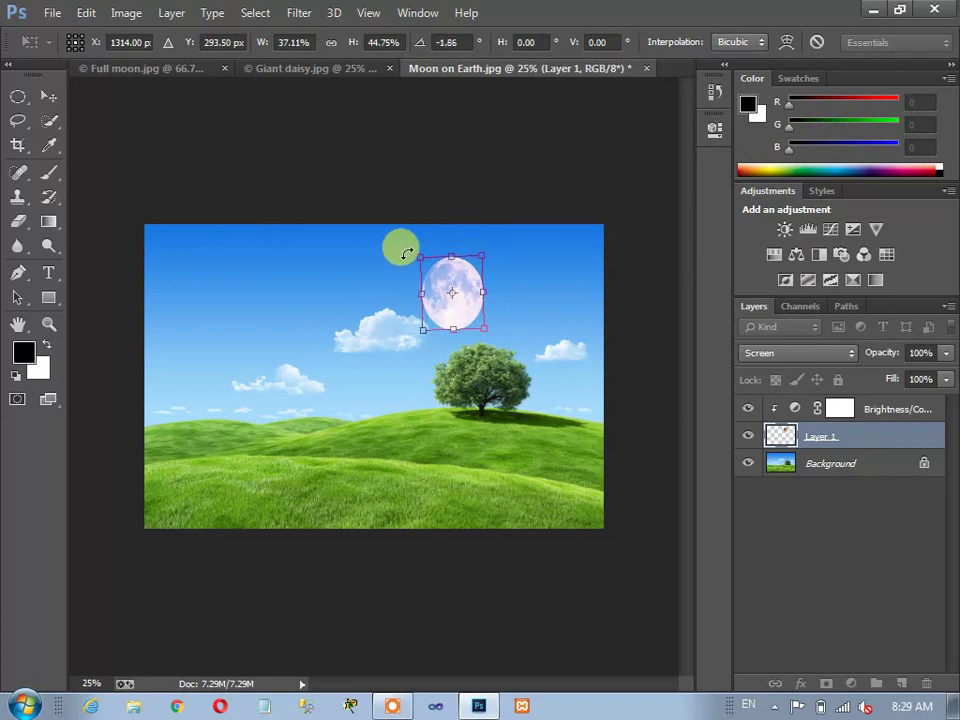
click(464, 313)
drag(468, 313, 472, 313)
key(Return)
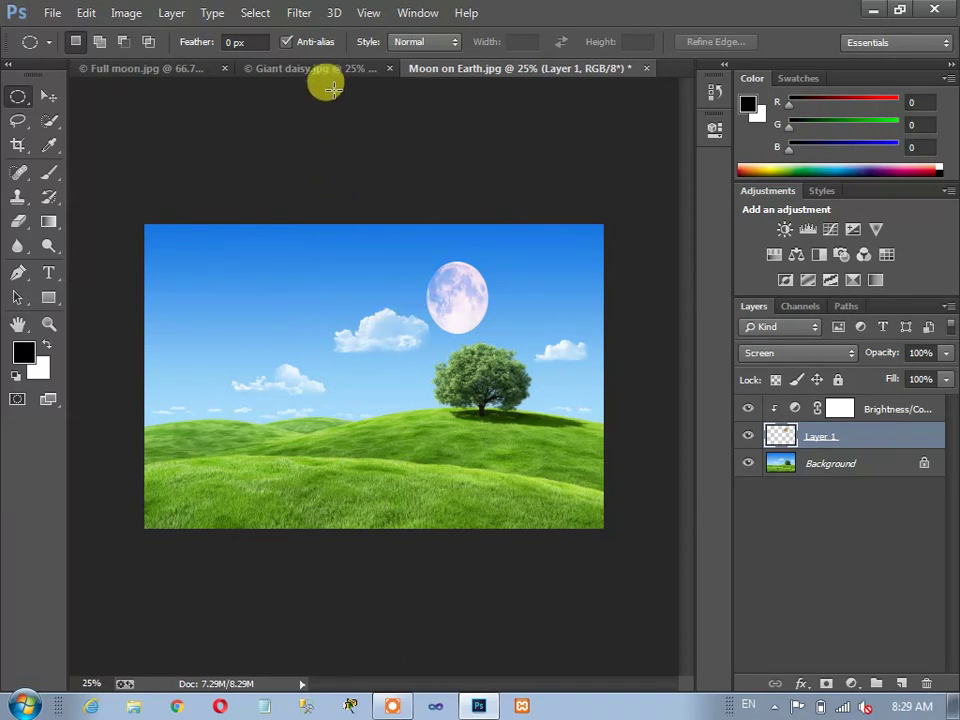
Switch to Giant daisy.jpg and activate the Magic Wand tool.
click(301, 70)
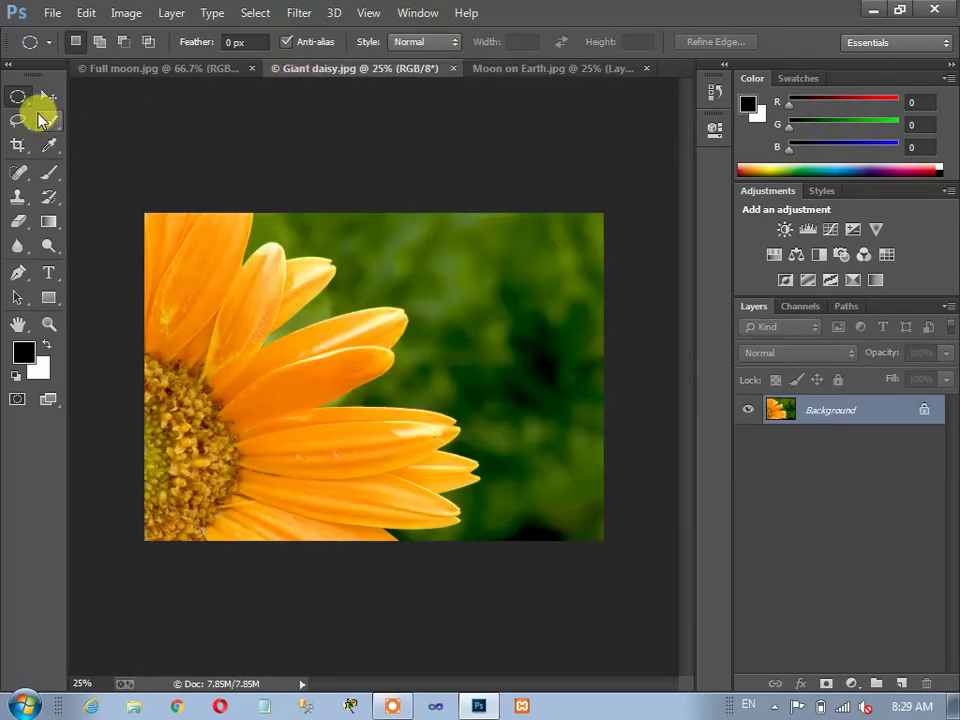
click(49, 122)
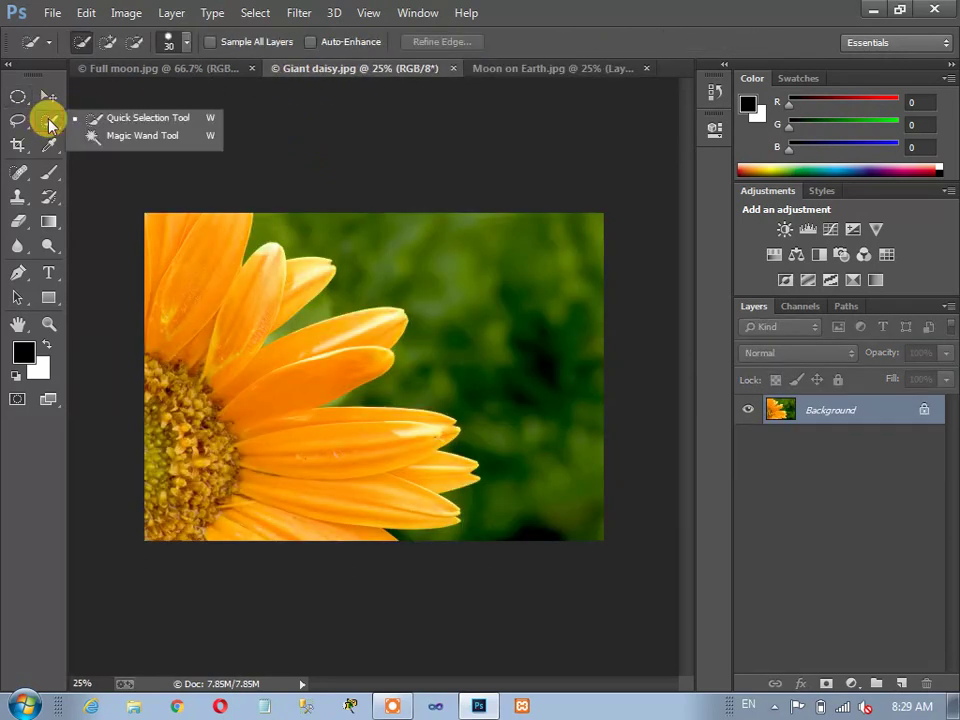
click(110, 137)
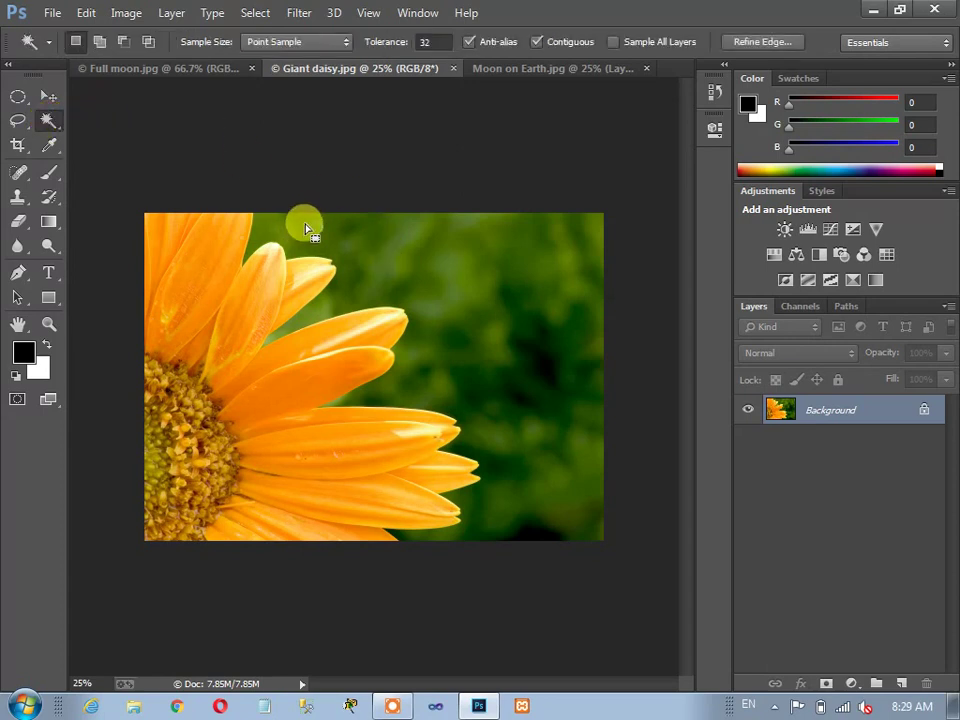
click(354, 229)
drag(354, 229, 305, 235)
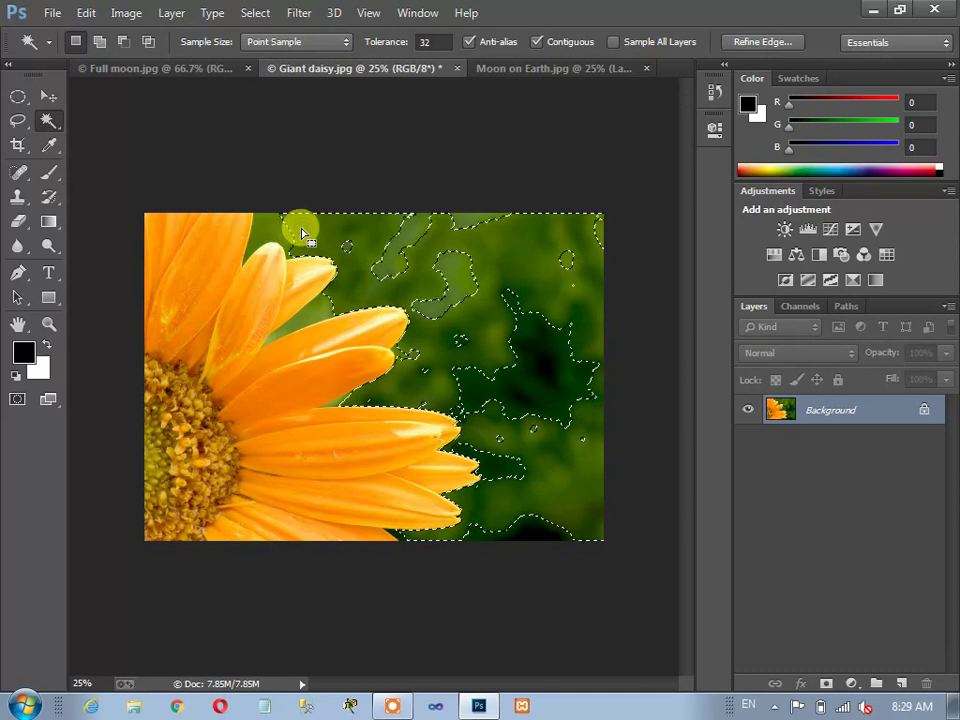
key(ctrl+d)
click(303, 229)
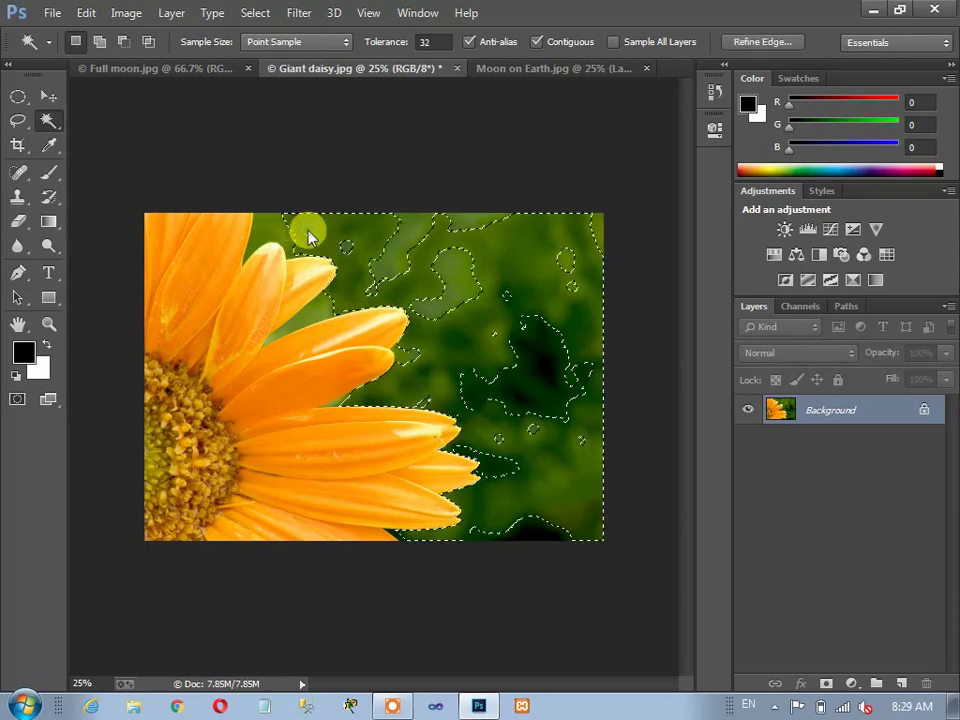
shift+click(280, 227)
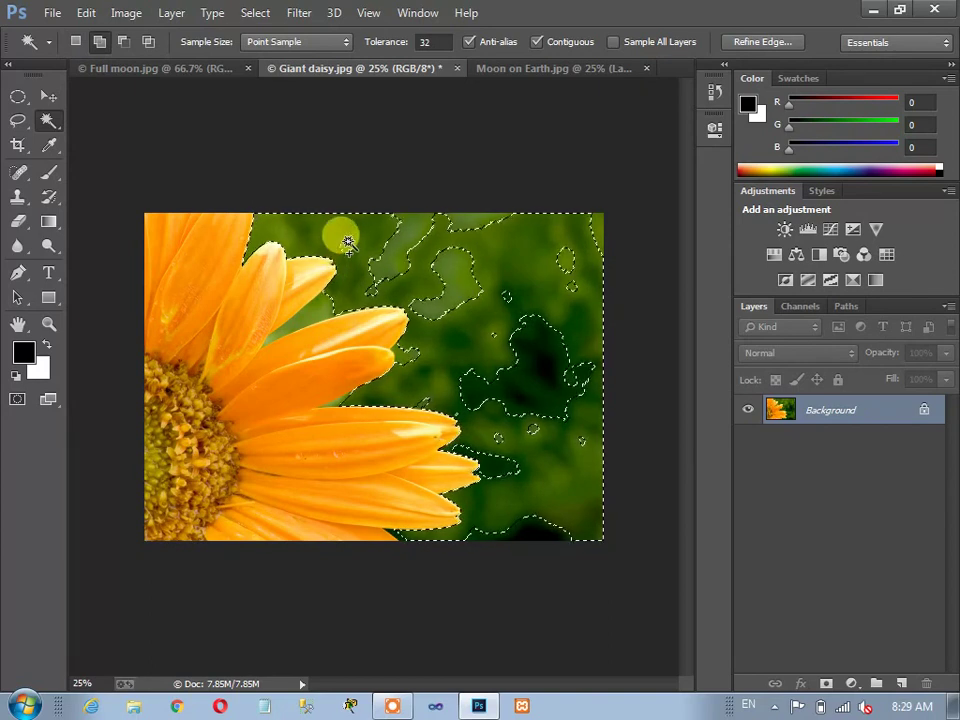
shift+click(402, 258)
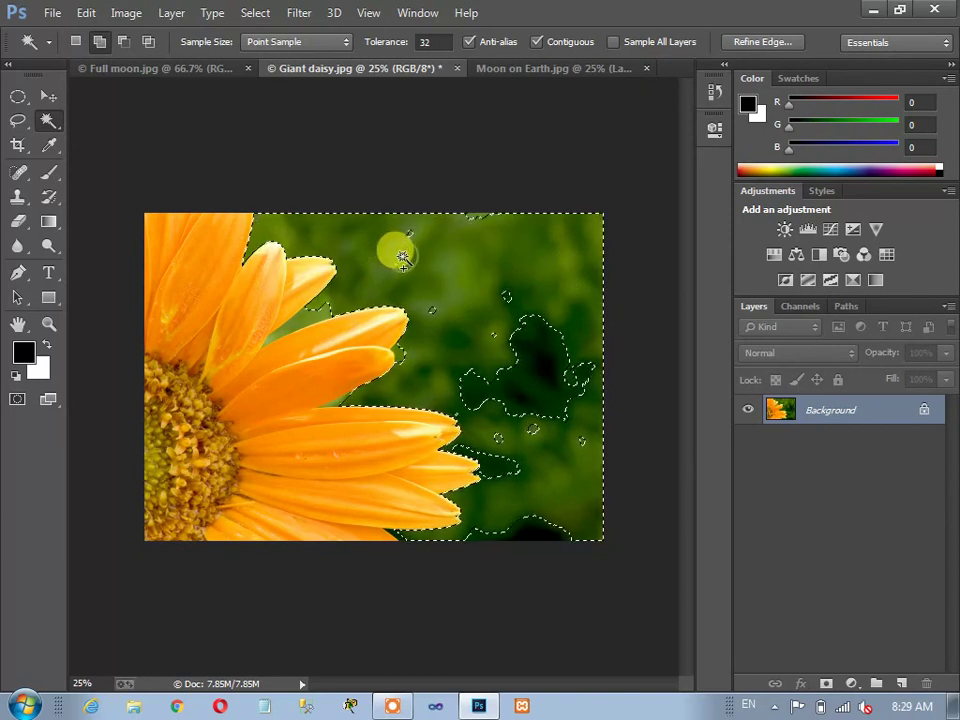
shift+click(405, 248)
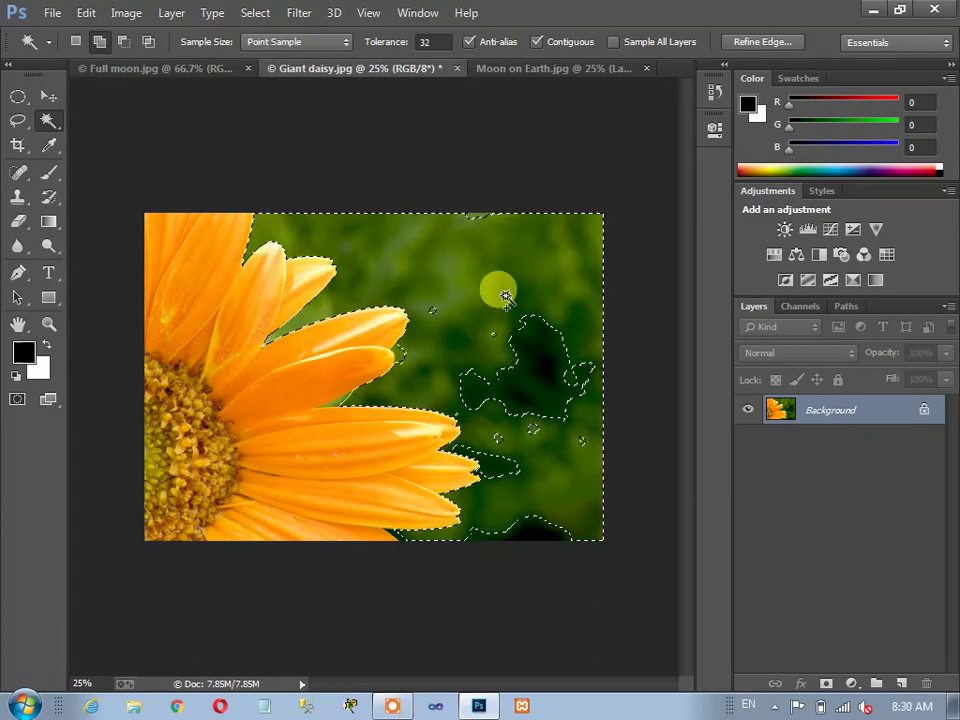
click(477, 211)
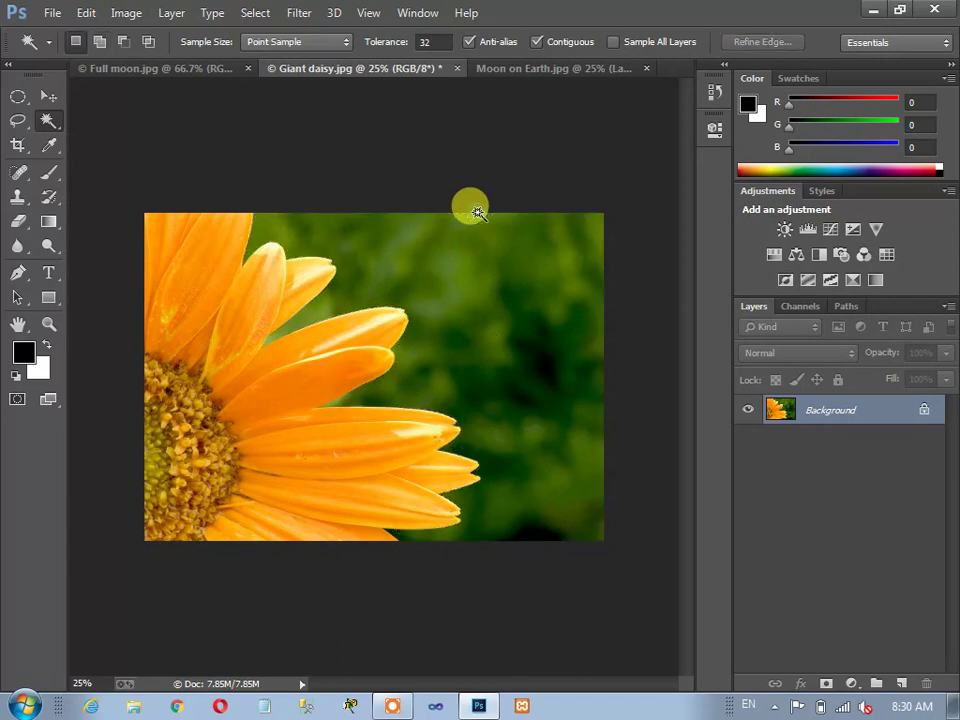
Select the entire green background around the daisy with the Magic Wand at tolerance 32, adding the missed dark and light patches.
shift+click(492, 272)
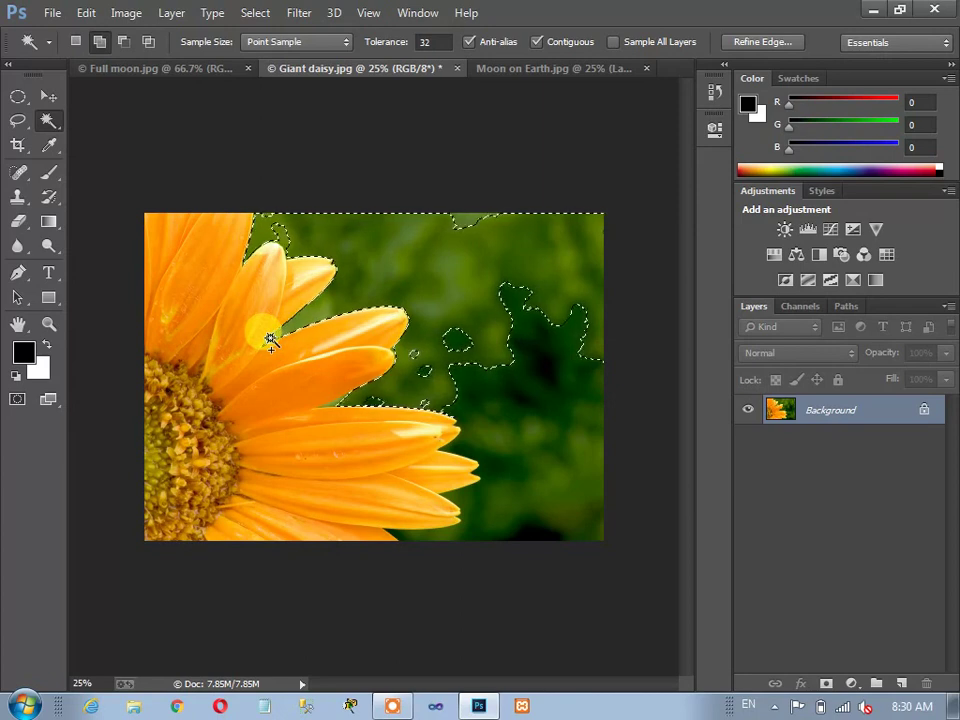
click(457, 344)
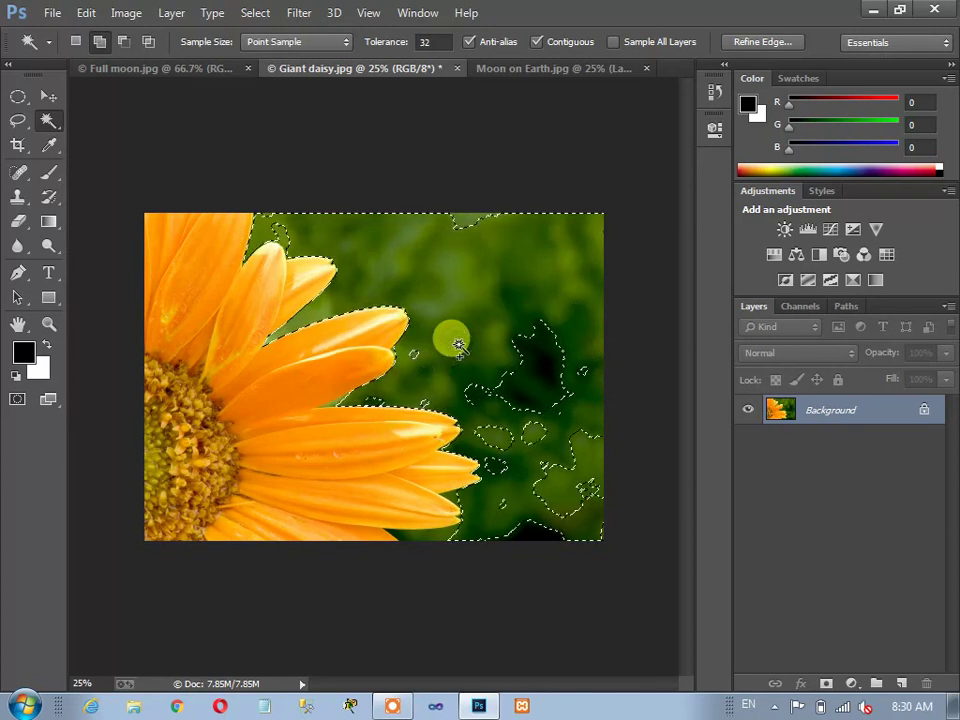
click(522, 390)
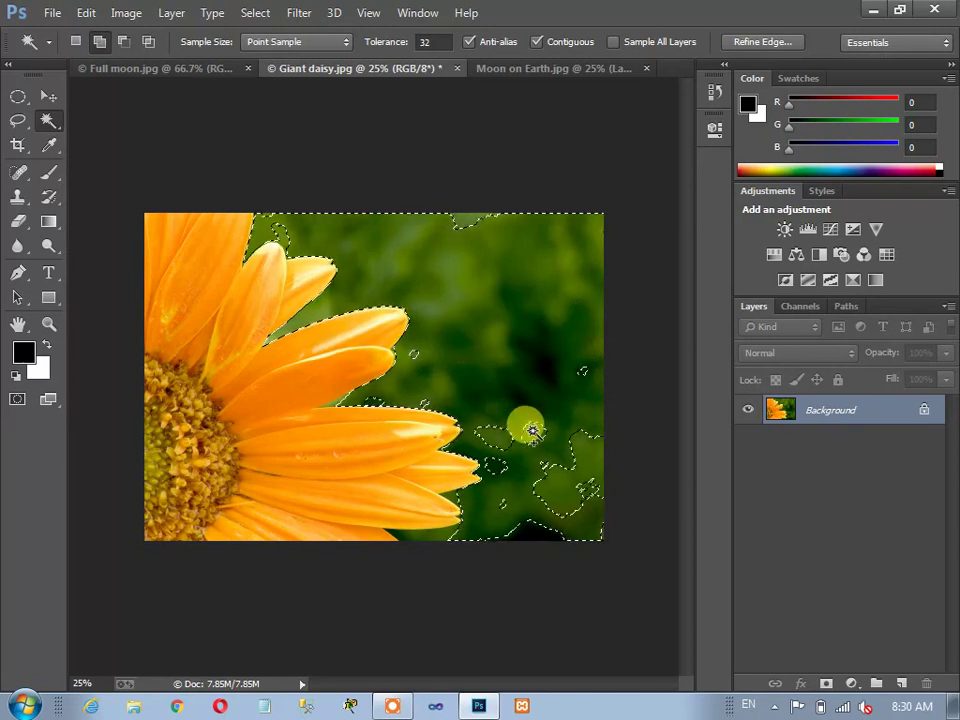
click(507, 439)
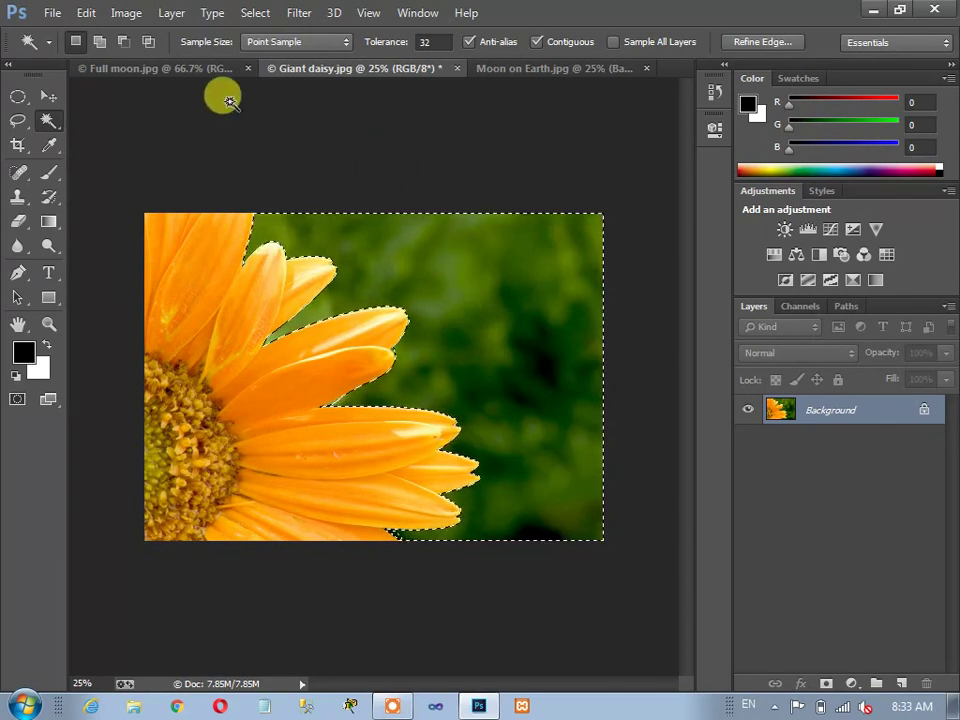
Invert the background selection so it covers the daisy, and copy the flower.
click(254, 14)
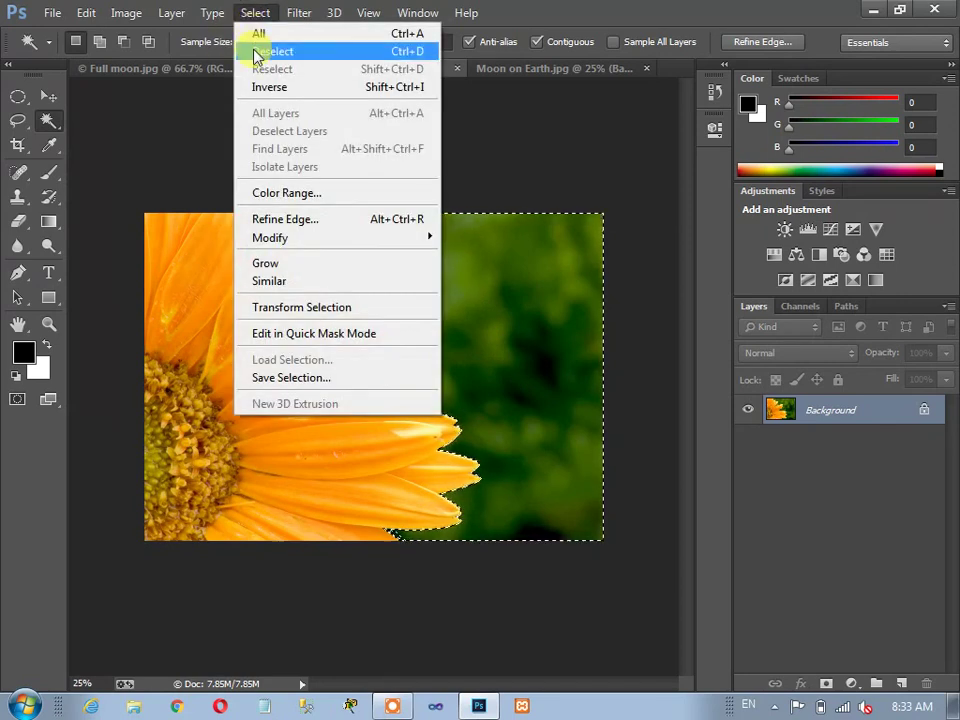
click(302, 86)
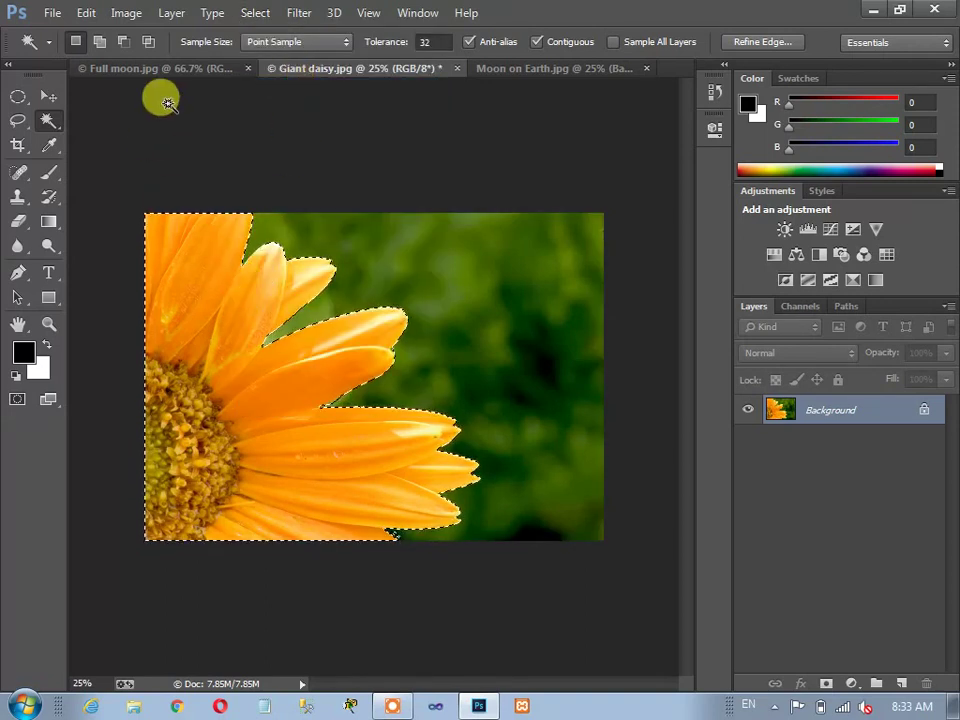
click(87, 14)
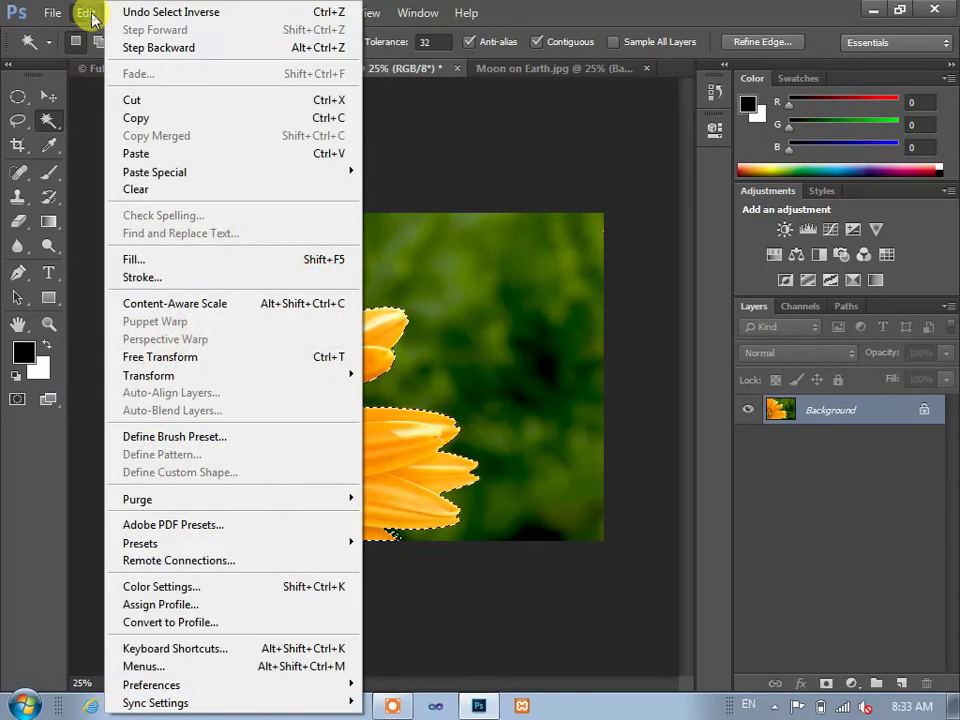
click(161, 119)
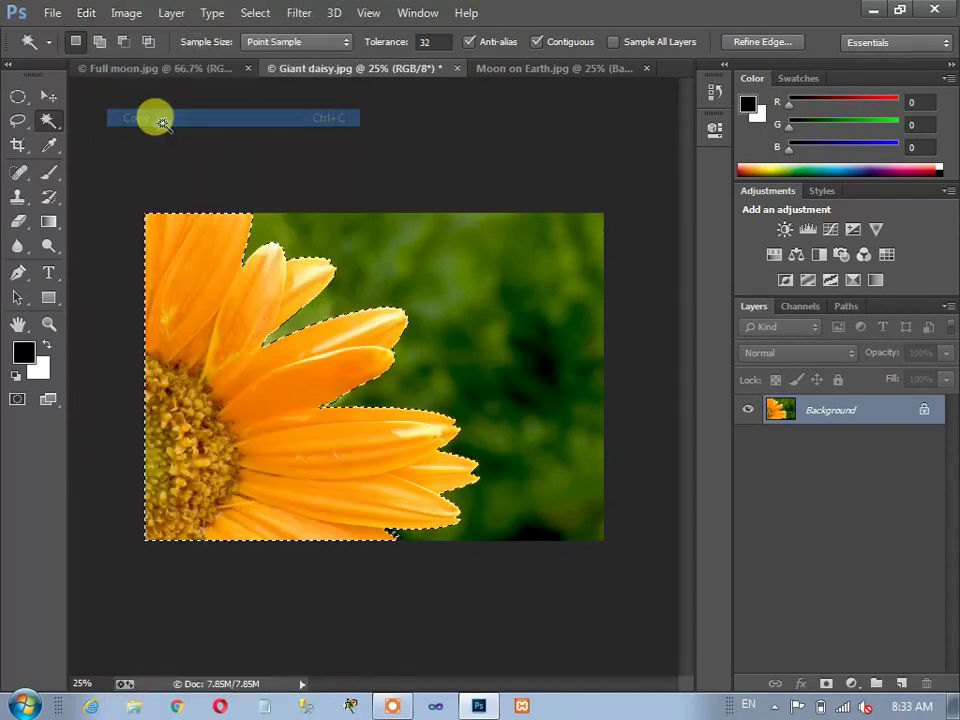
Paste the daisy into Moon on Earth.jpg as a new layer directly above the Background.
click(492, 72)
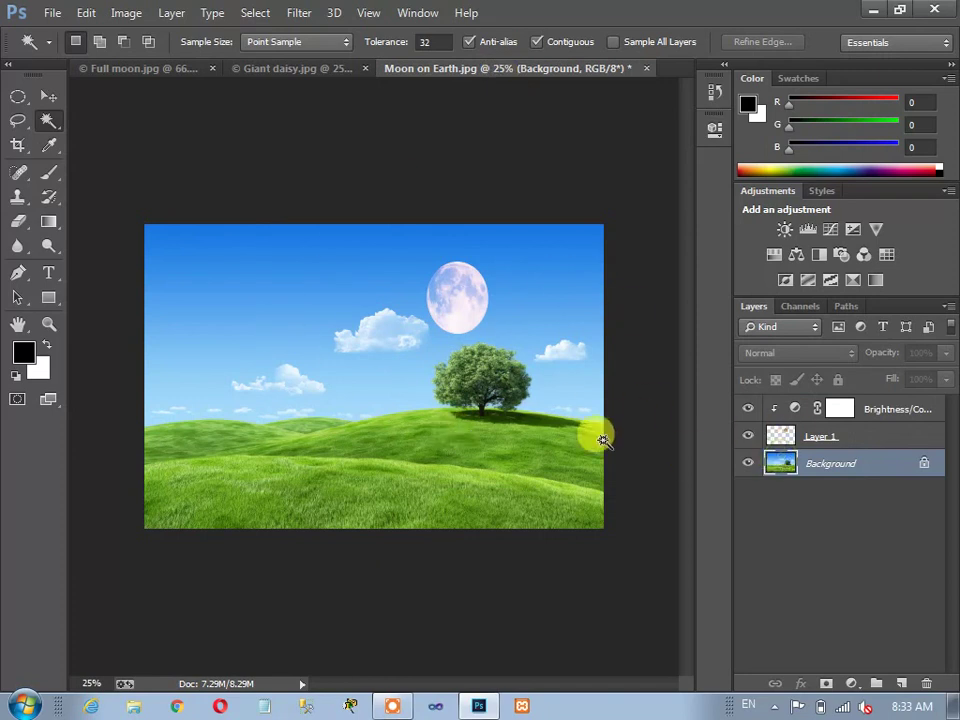
click(200, 294)
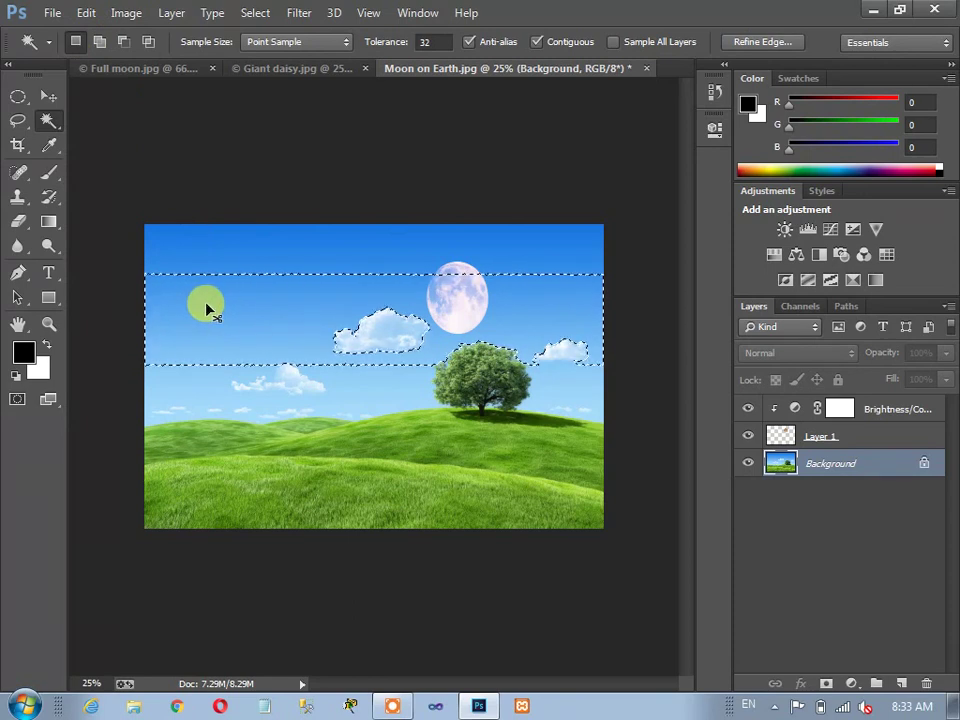
key(ctrl+d)
click(86, 12)
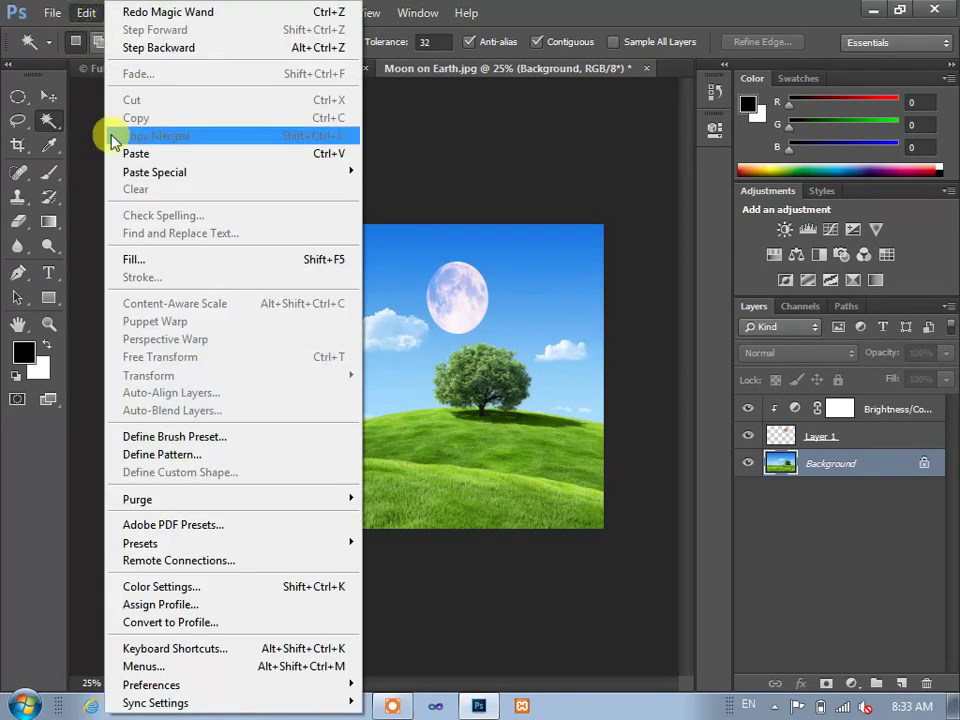
click(130, 157)
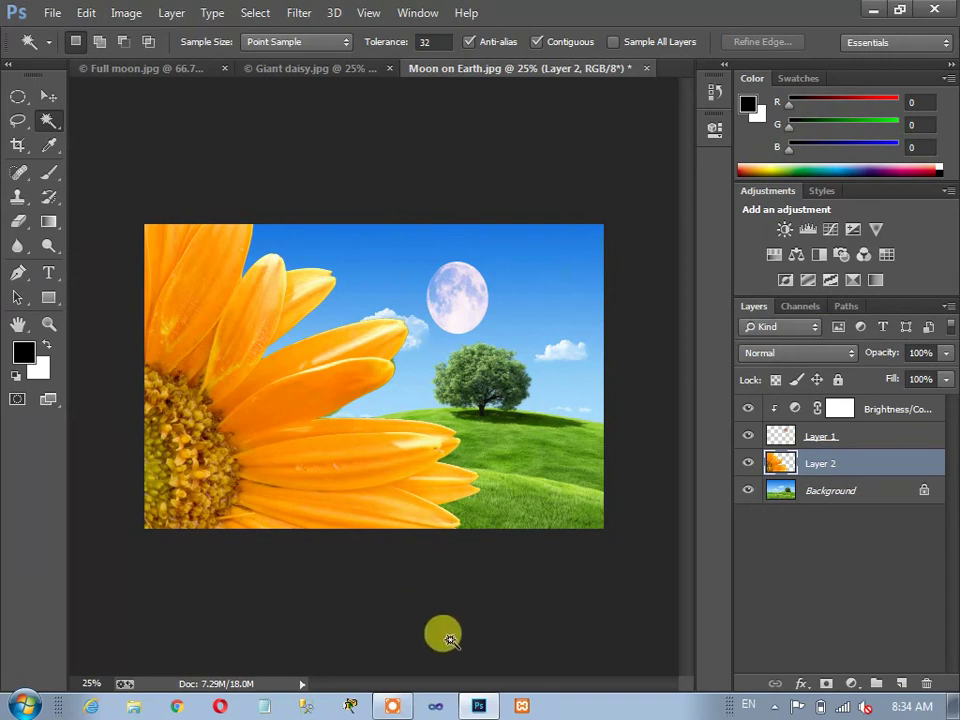
click(283, 434)
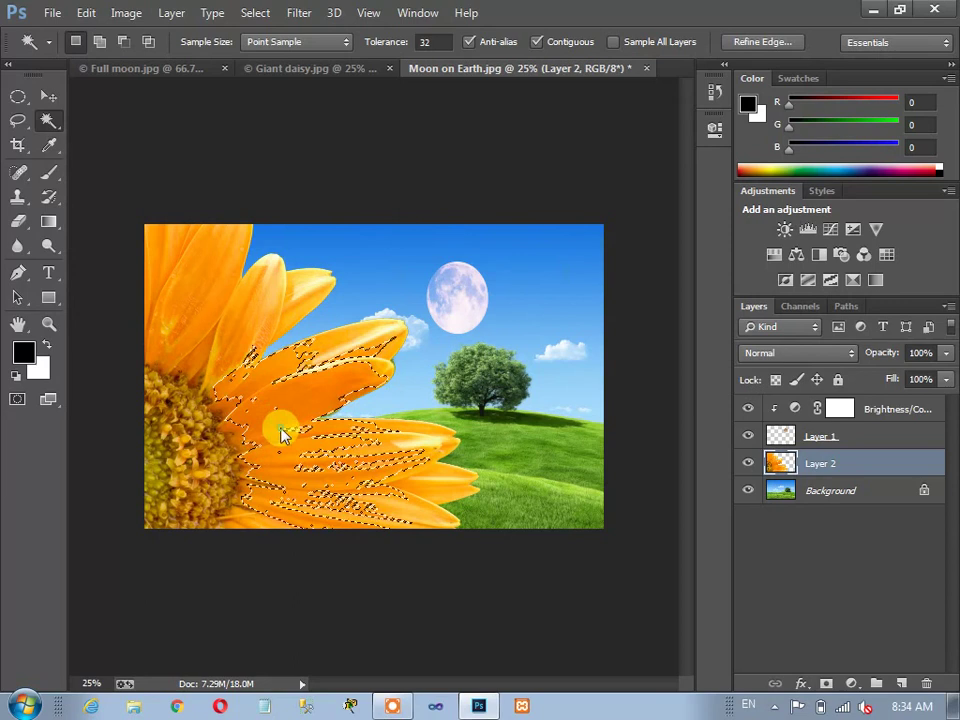
key(ctrl+d)
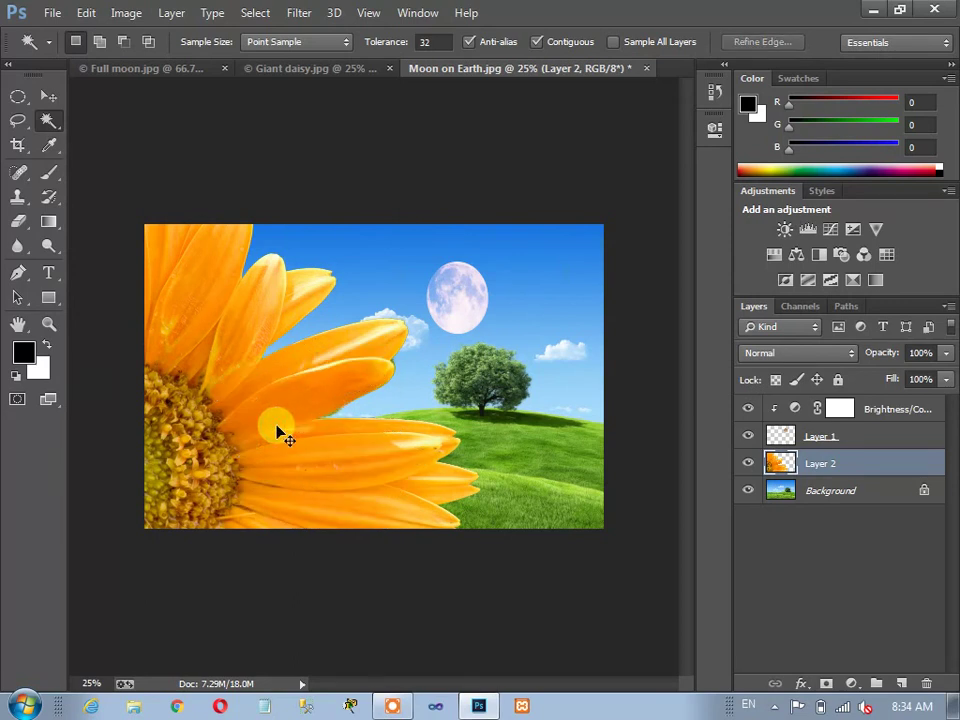
click(277, 428)
key(ctrl+d)
Free-transform the daisy on Layer 2, shifting it horizontally to X 820 px so it partly leaves the canvas edge, and apply the transform.
click(86, 13)
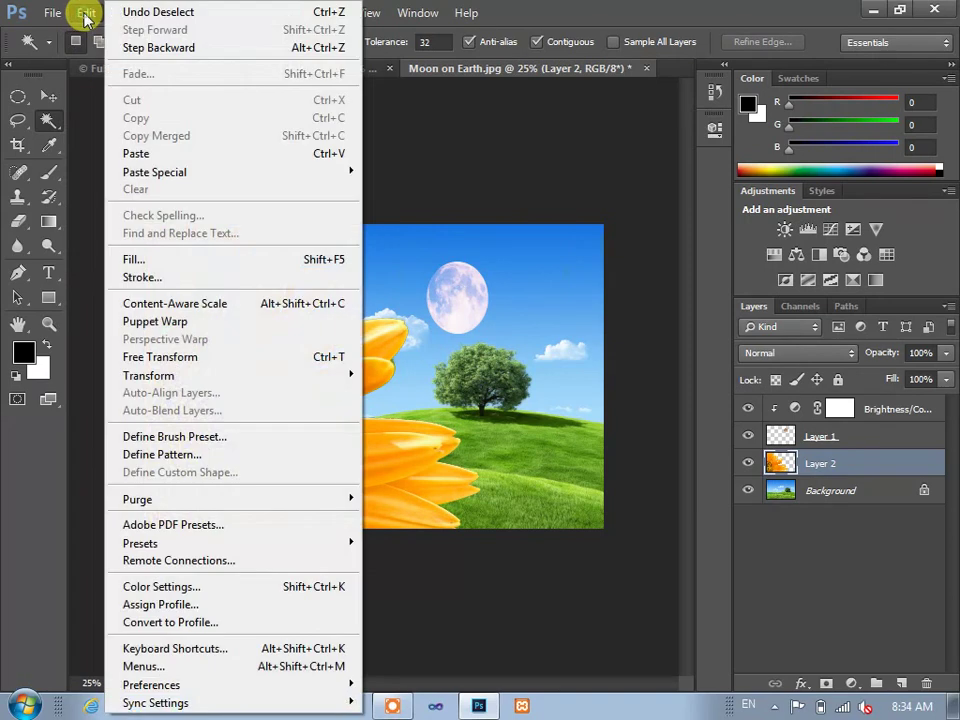
click(160, 357)
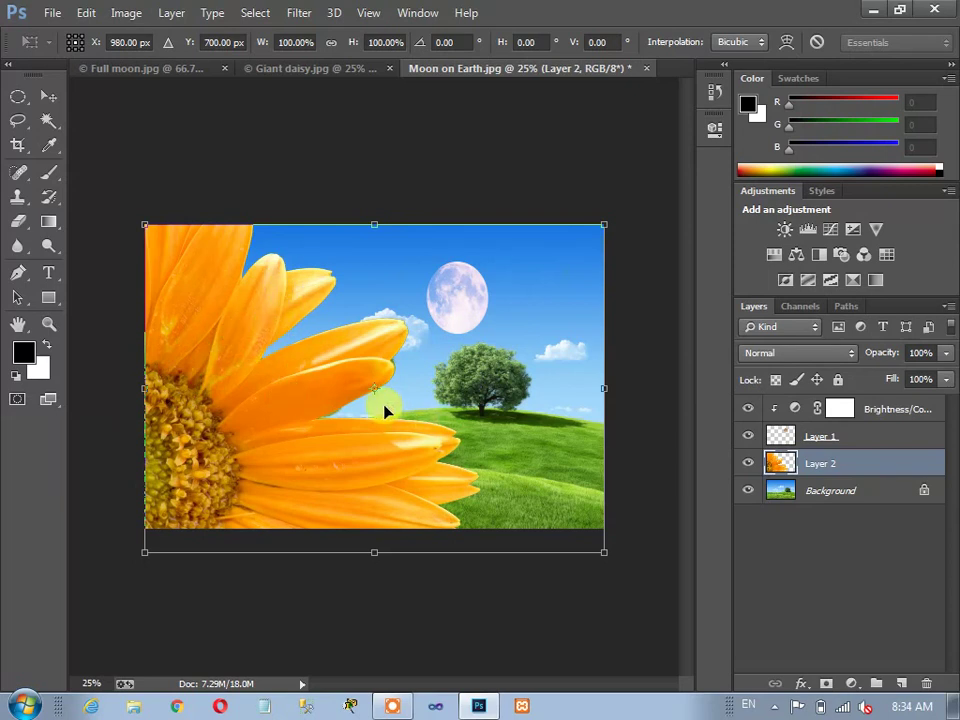
drag(388, 441, 356, 448)
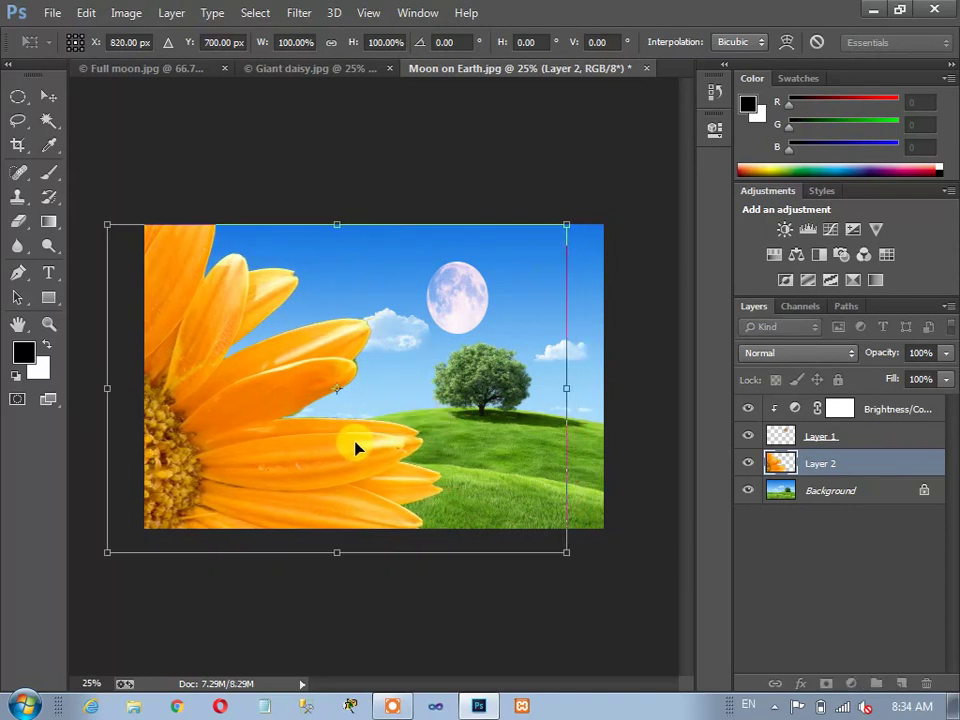
key(Return)
key(w)
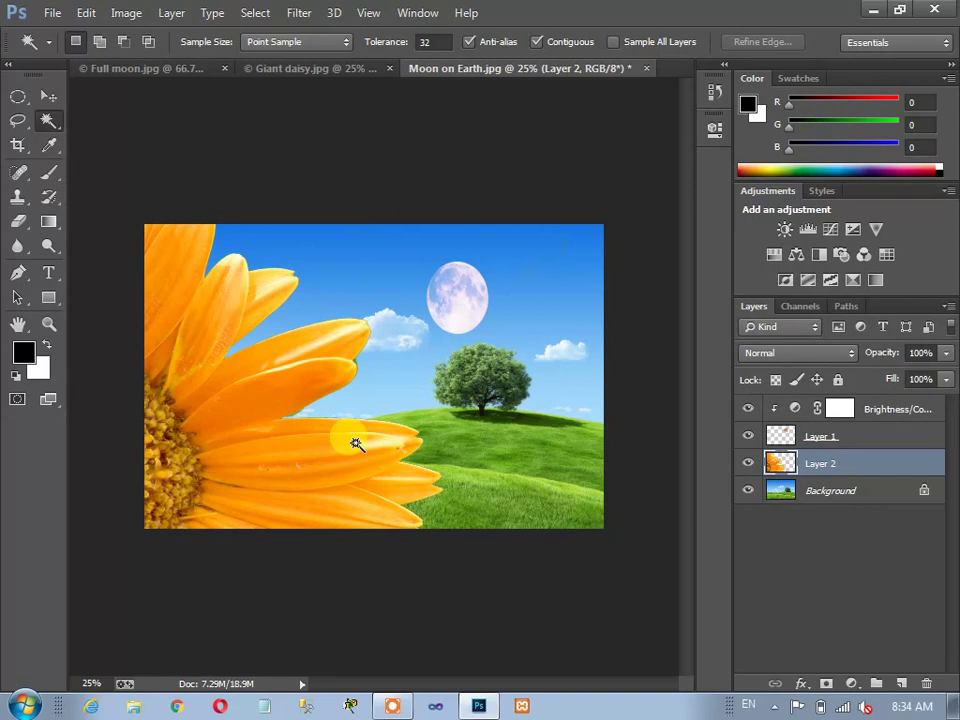
click(392, 706)
click(356, 676)
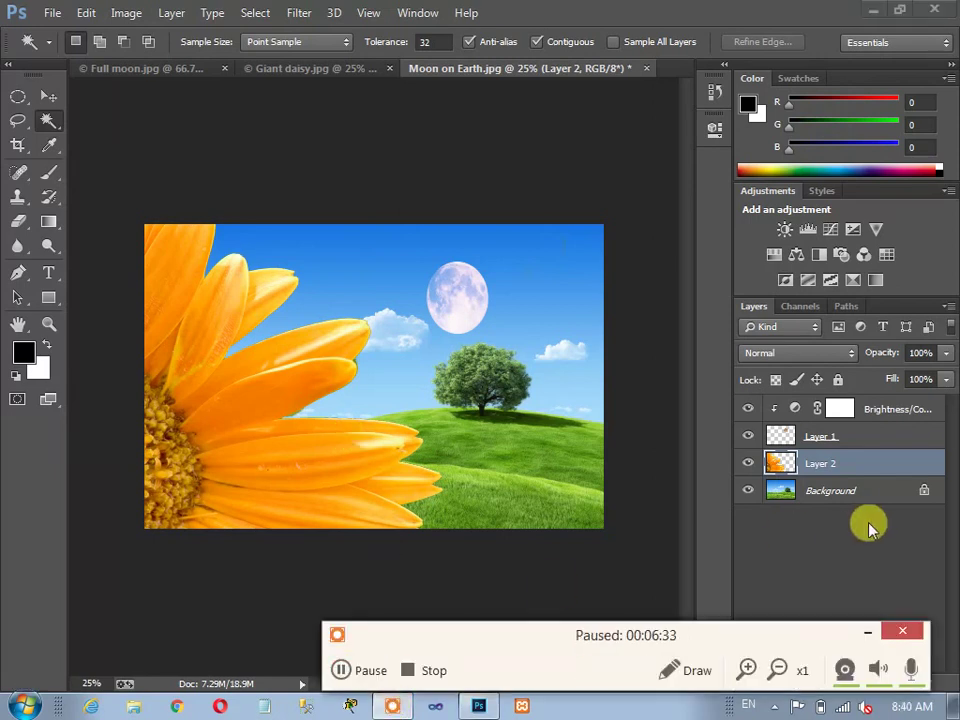
key(F8)
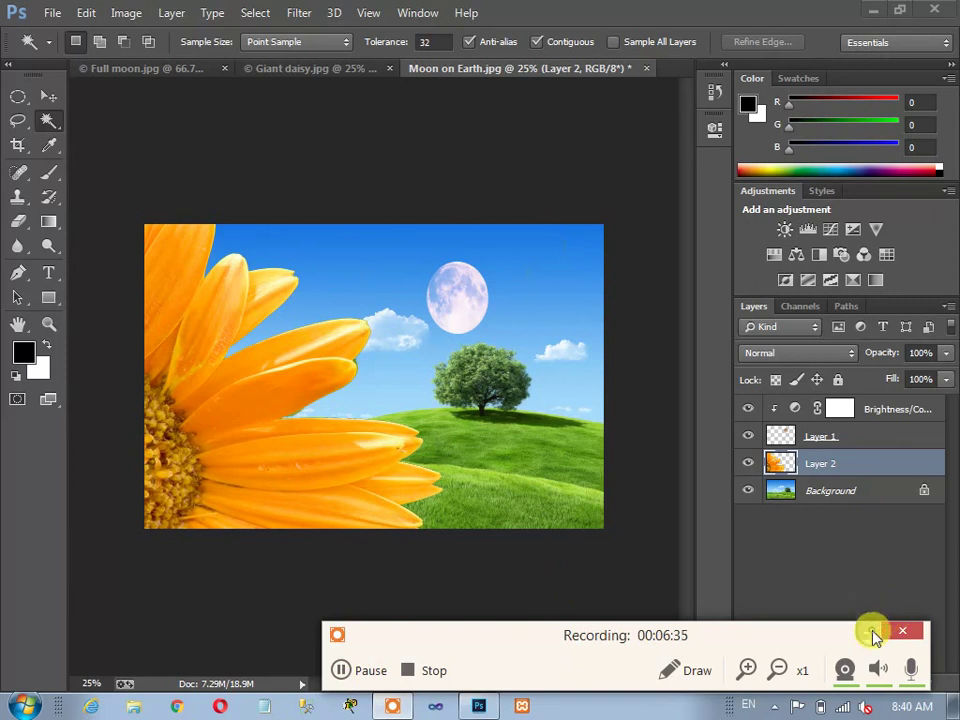
click(873, 632)
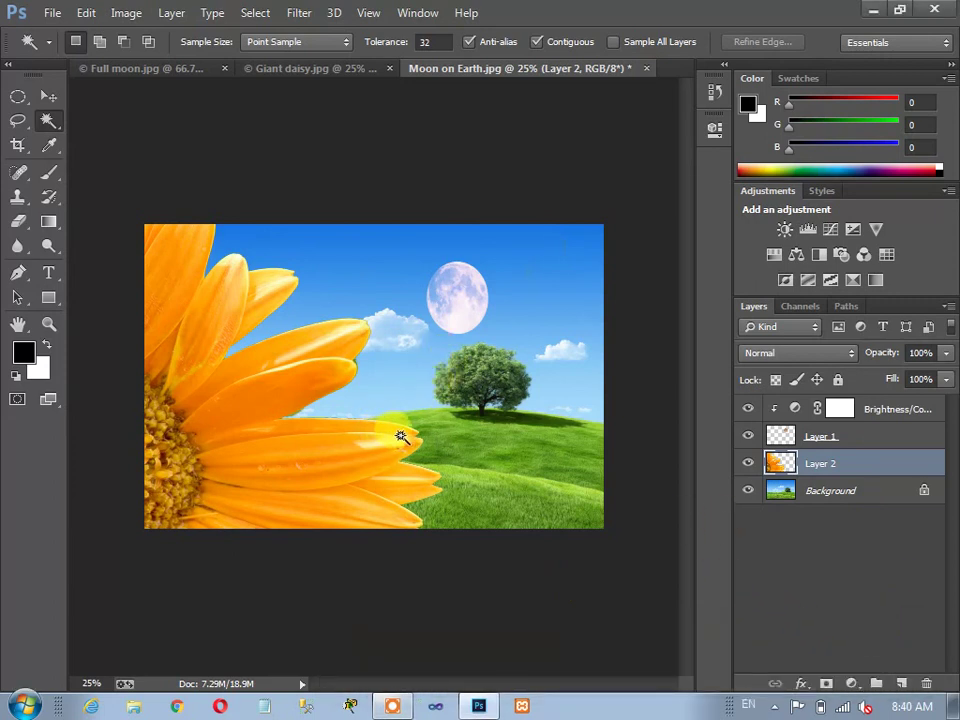
Add a layer mask to Layer 2 and open it in Refine Mask, previewing the daisy with the On White view.
click(824, 684)
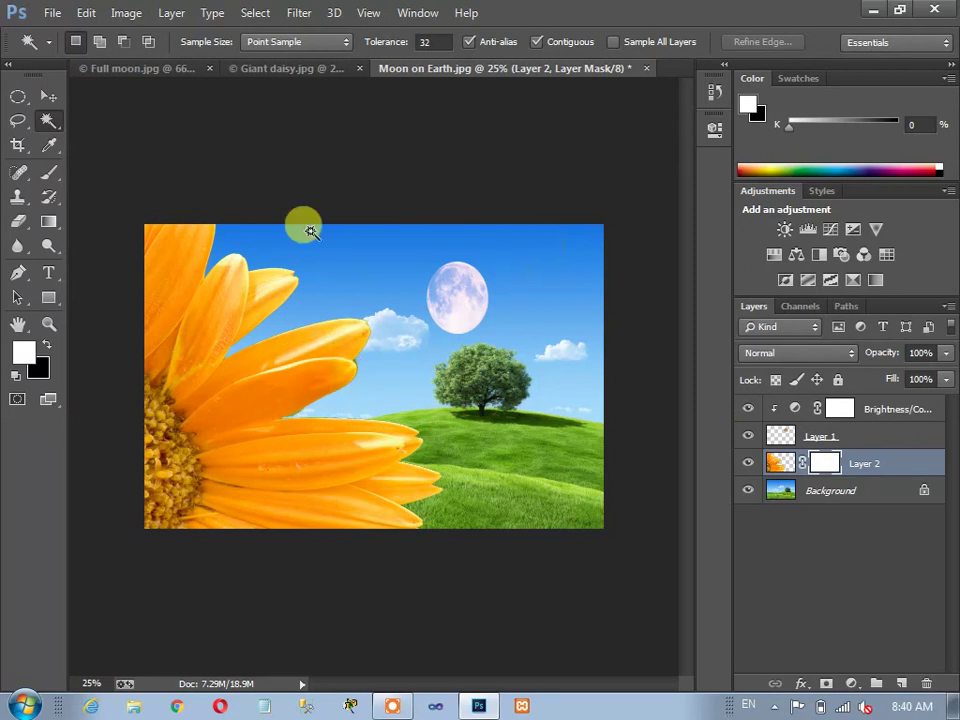
click(256, 13)
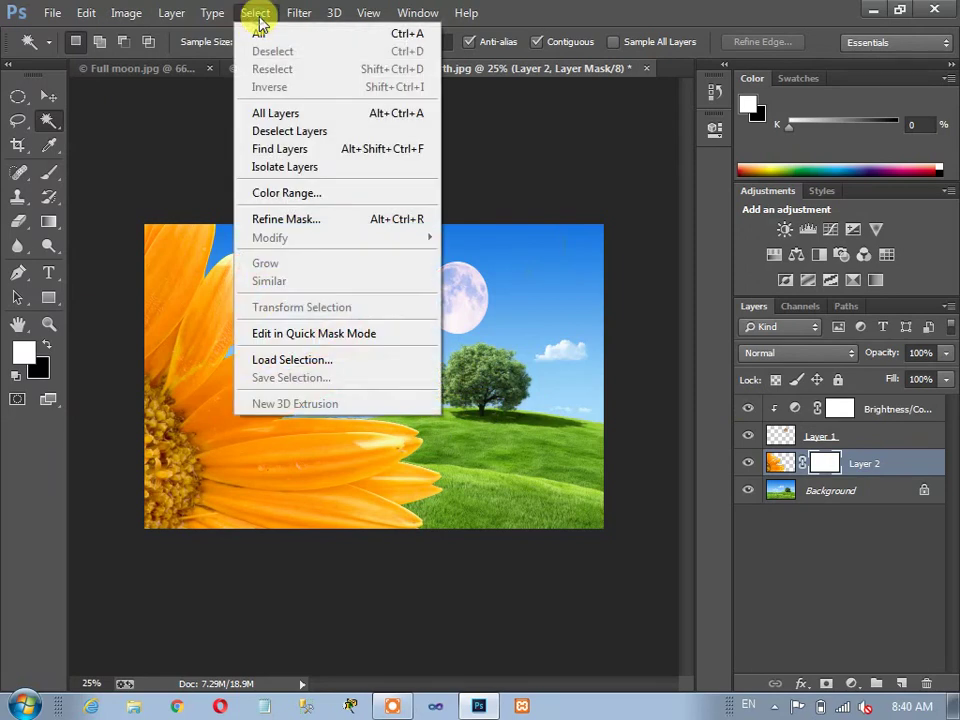
click(292, 220)
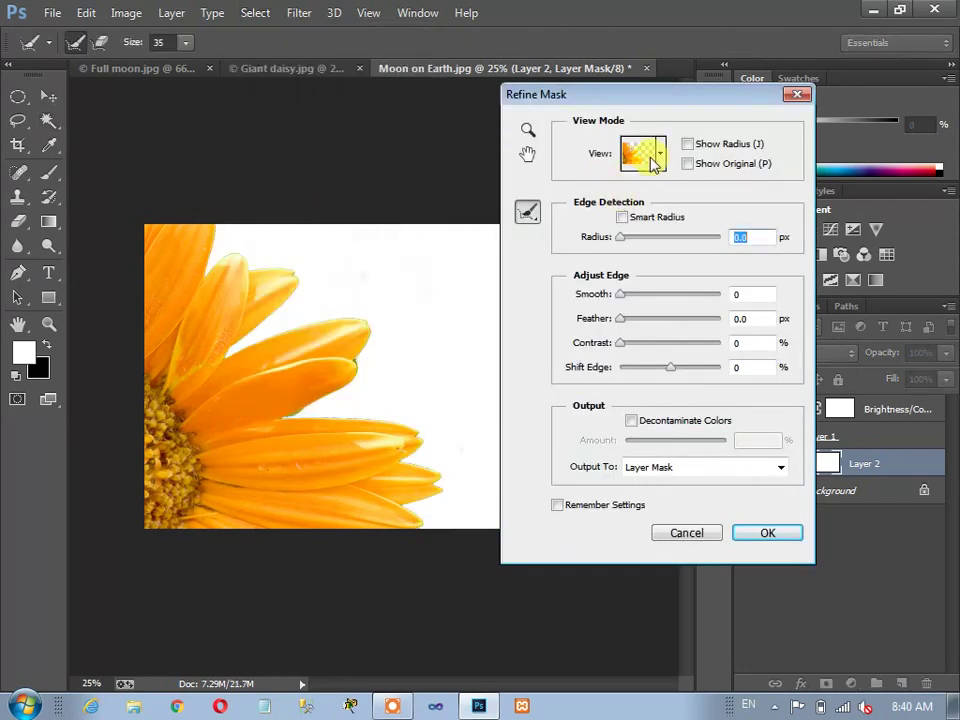
click(659, 160)
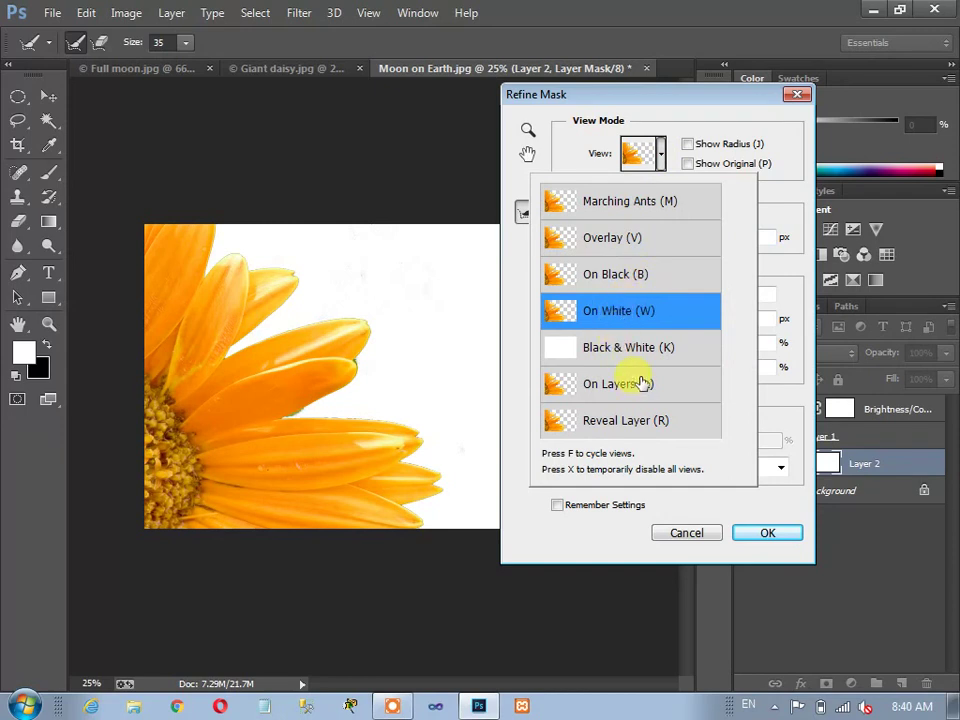
click(644, 283)
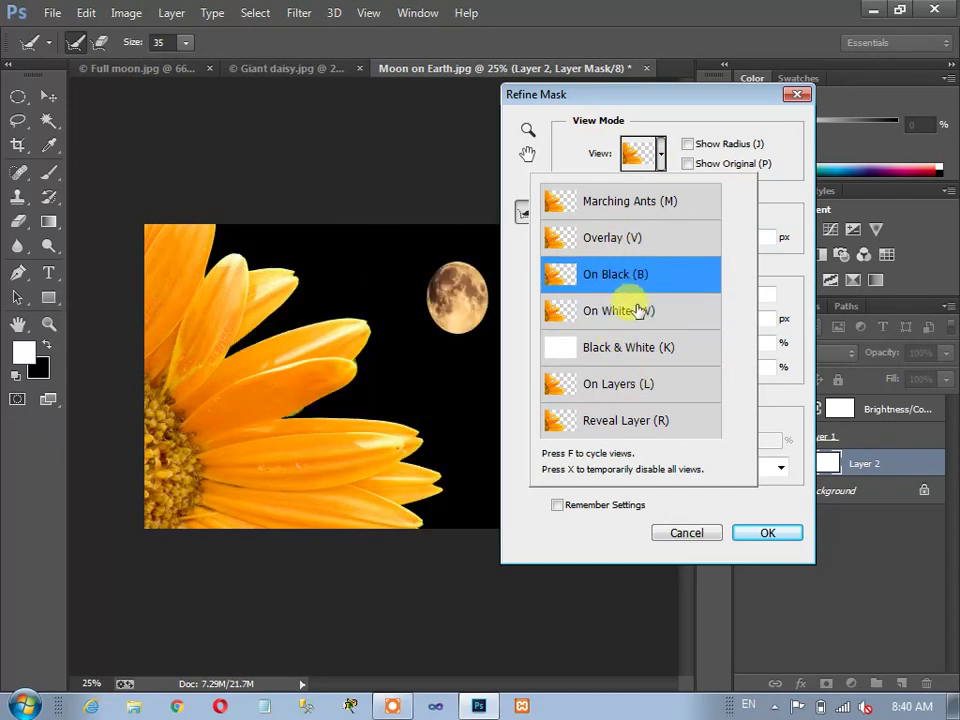
click(637, 311)
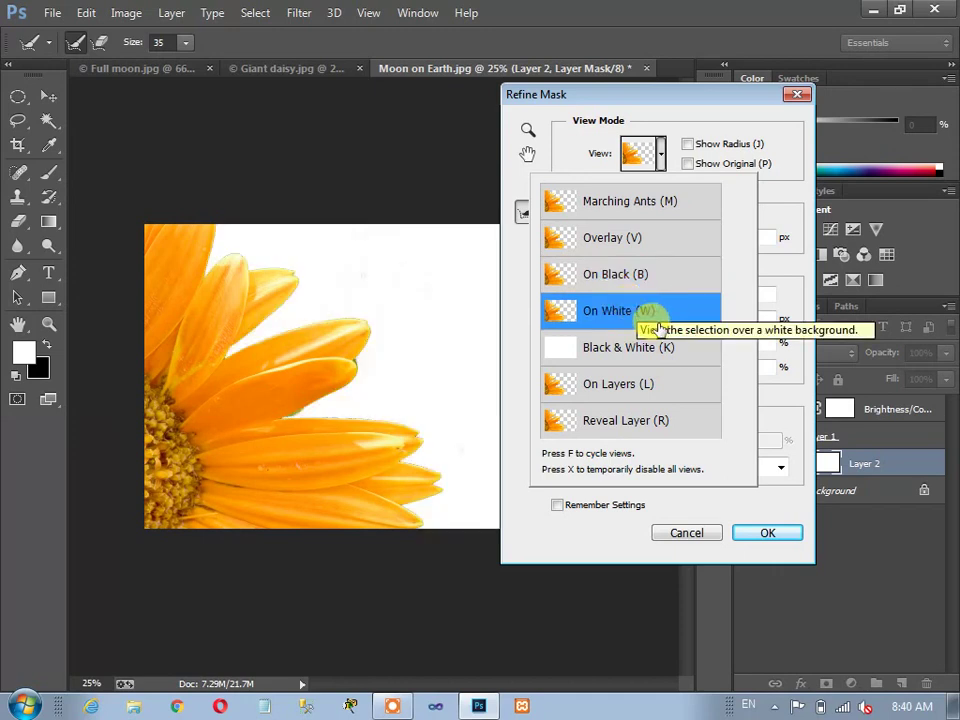
click(588, 150)
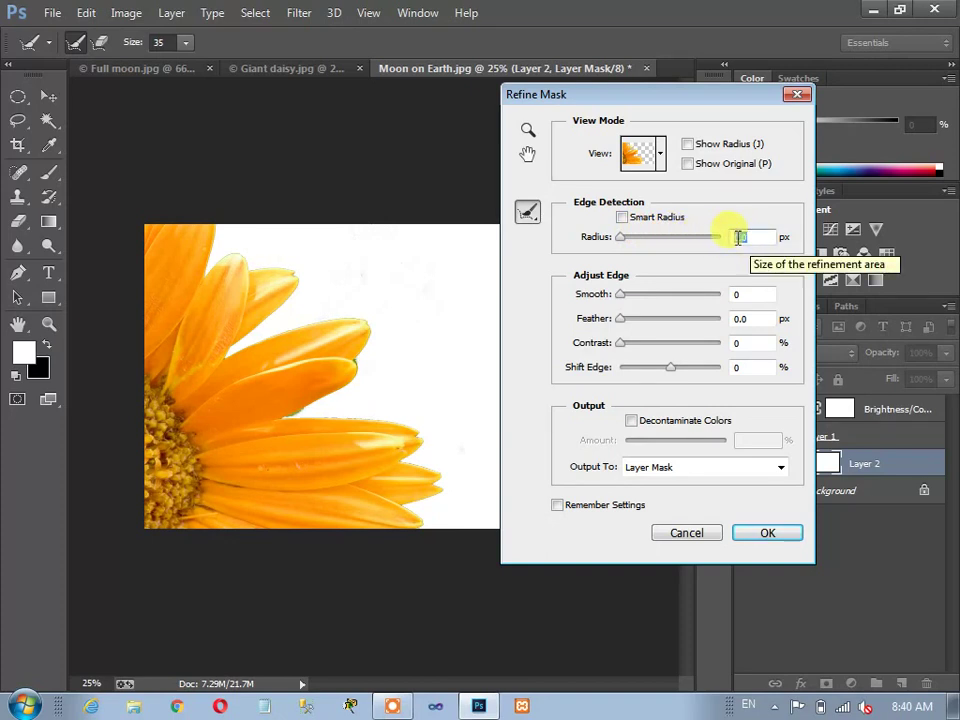
Set the edge detection radius of the daisy's mask to 10 px.
drag(620, 240, 626, 243)
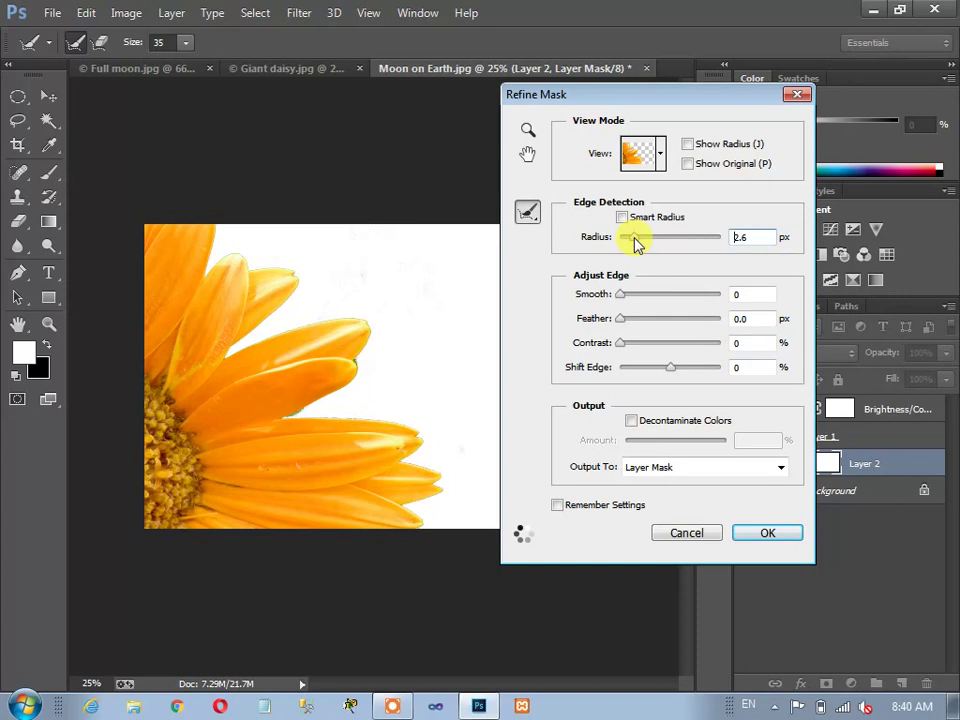
drag(634, 244, 602, 242)
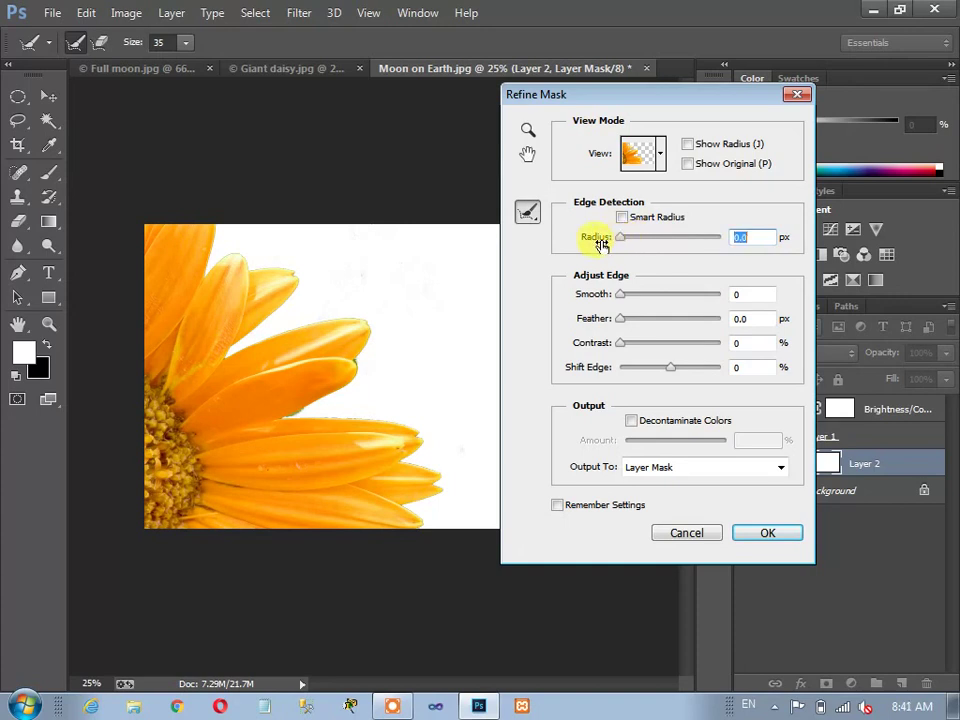
drag(748, 233, 731, 238)
text(10)
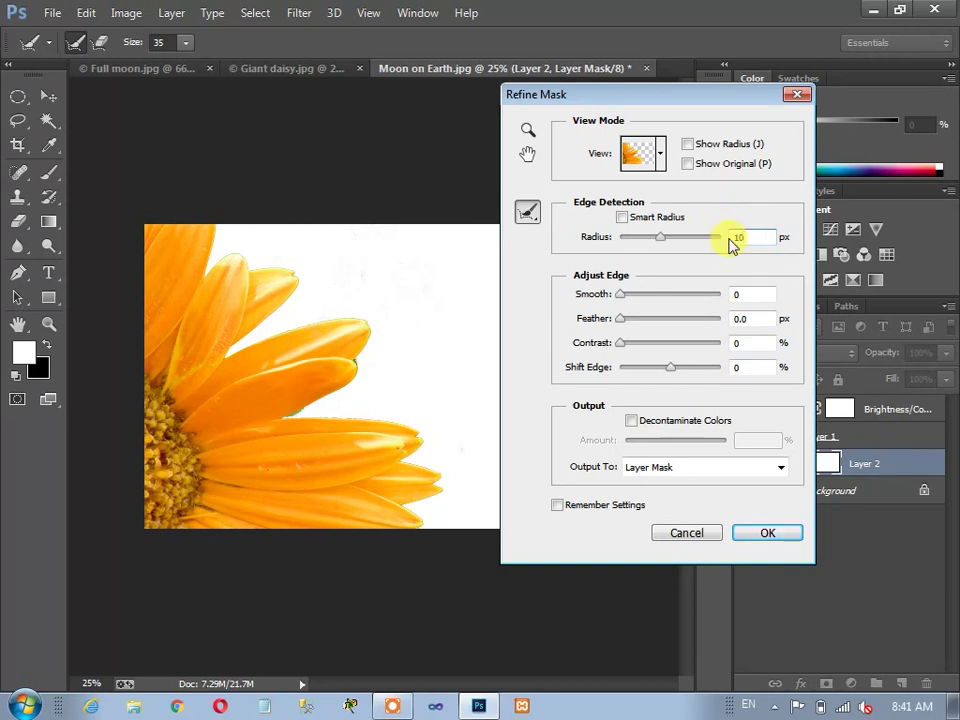
click(746, 296)
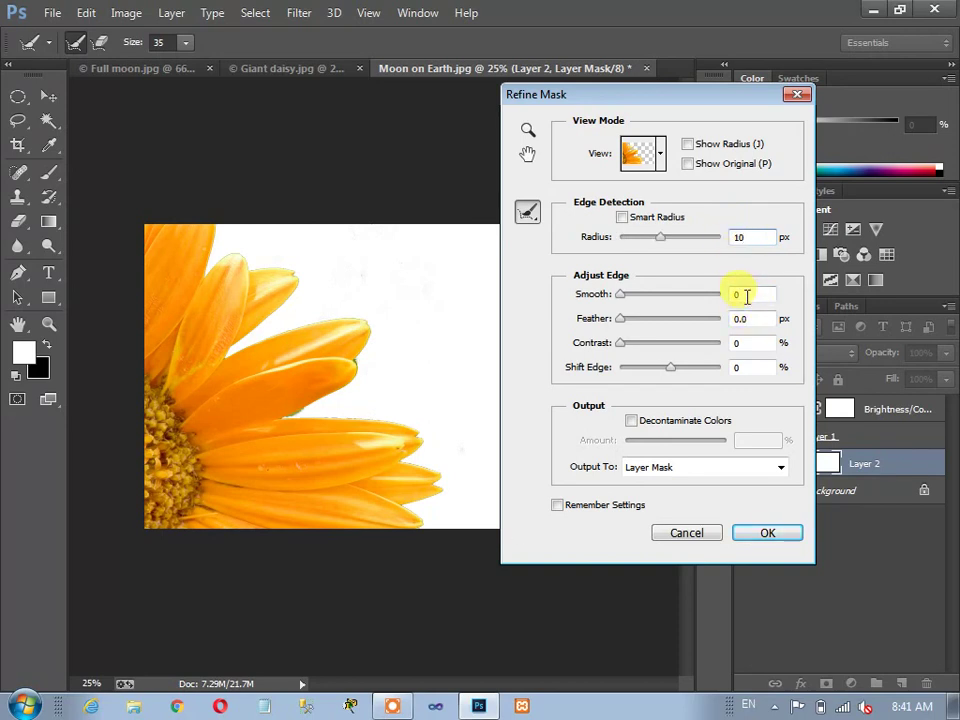
Shift the mask edge slightly inward with a small negative Shift Edge value and apply the mask refinement.
click(744, 366)
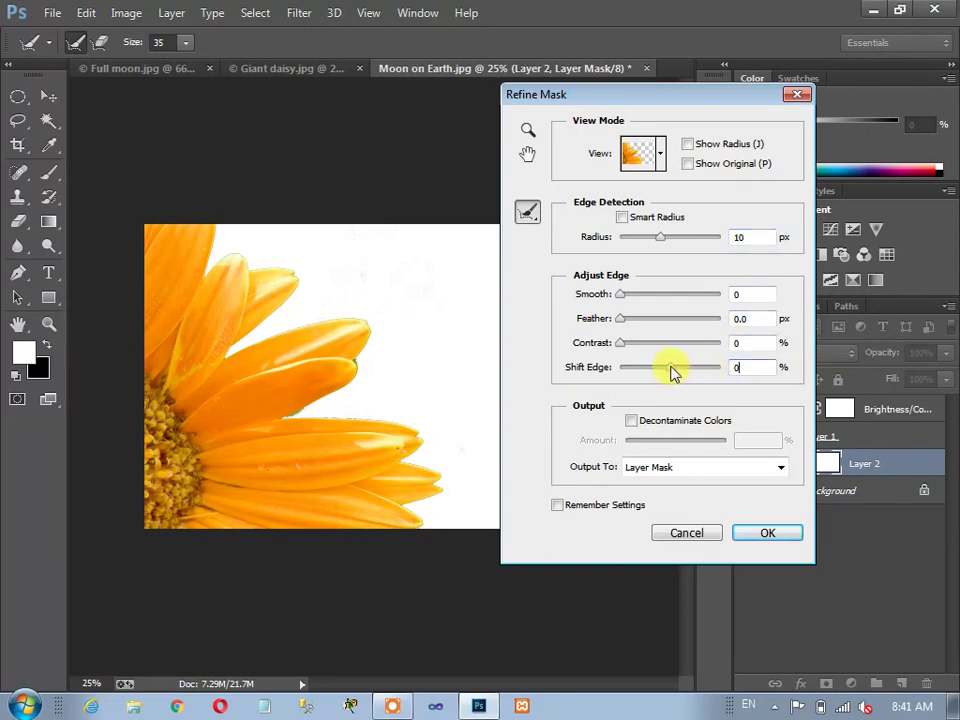
drag(670, 366, 661, 368)
click(763, 535)
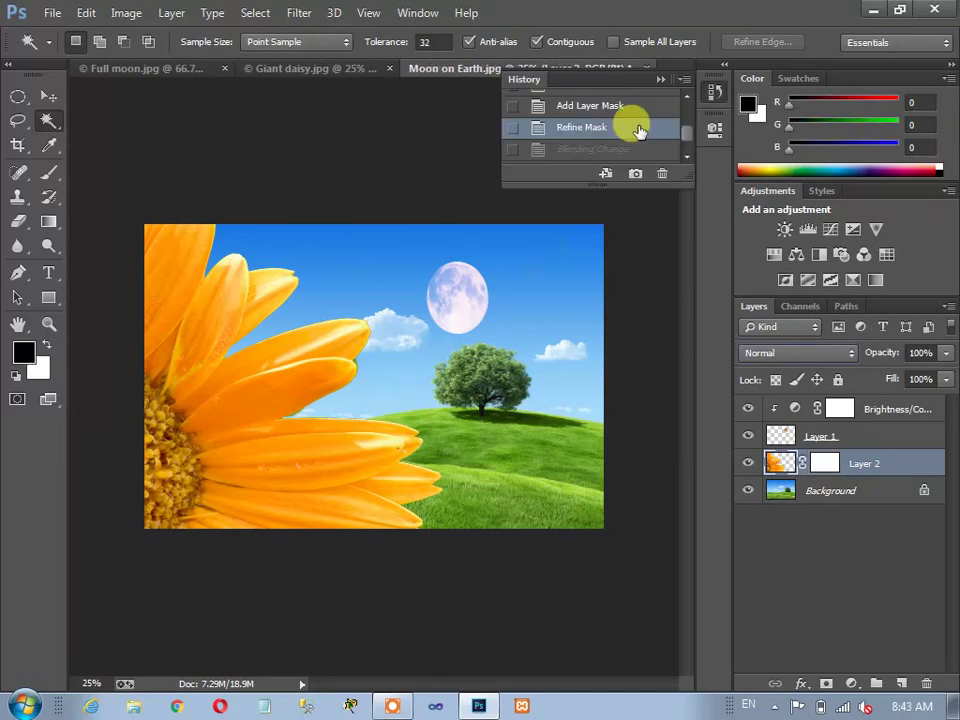
Add a Brightness/Contrast adjustment clipped to the daisy on Layer 2 and set its brightness to -25.
click(656, 77)
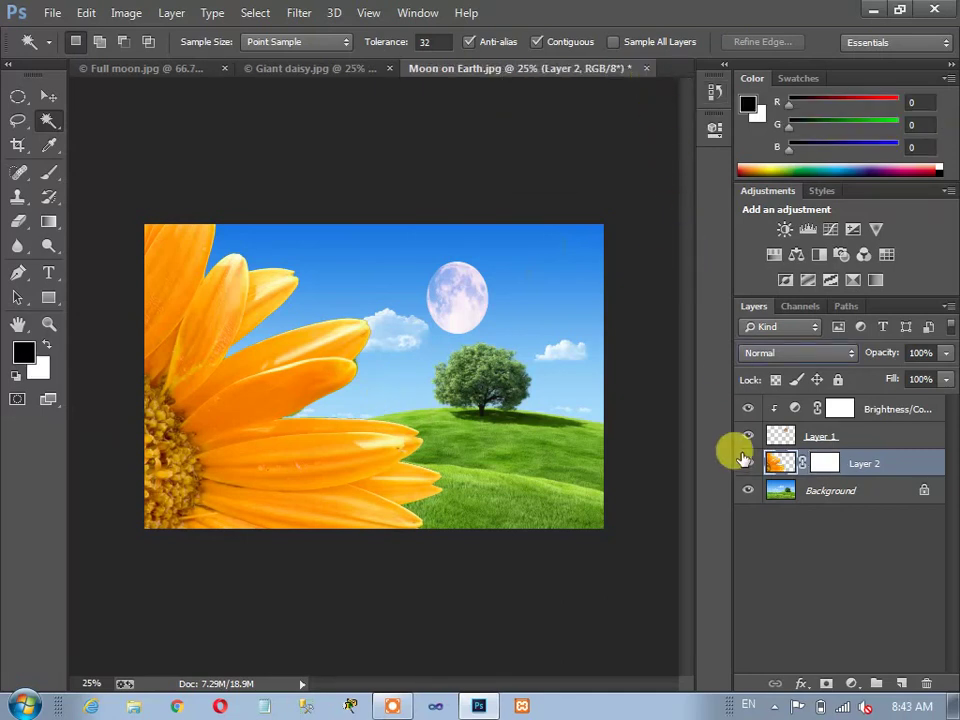
click(775, 465)
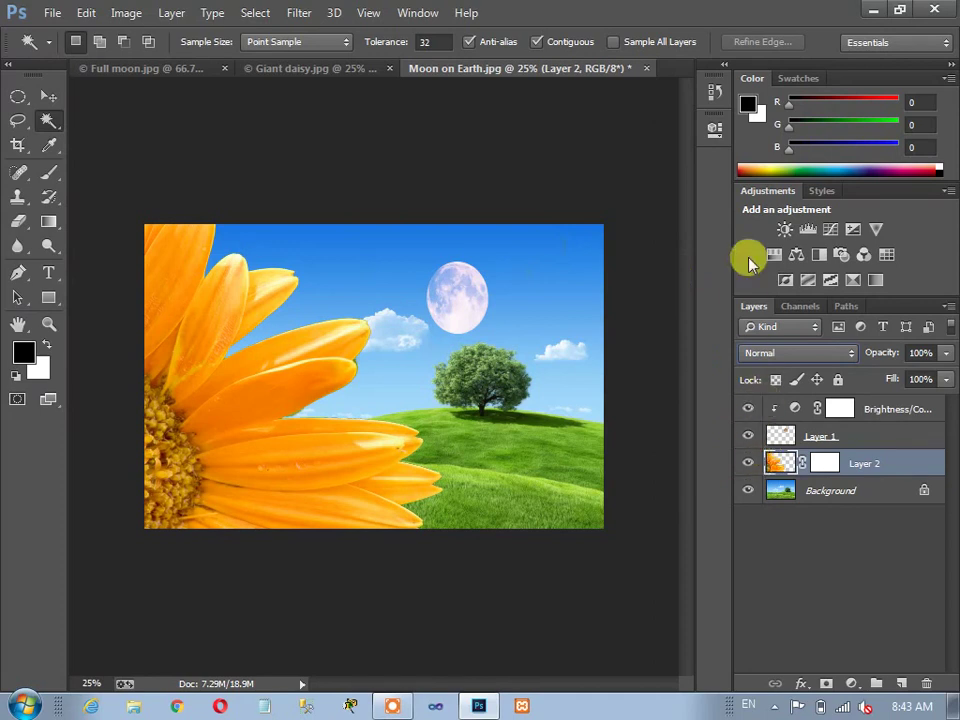
click(785, 230)
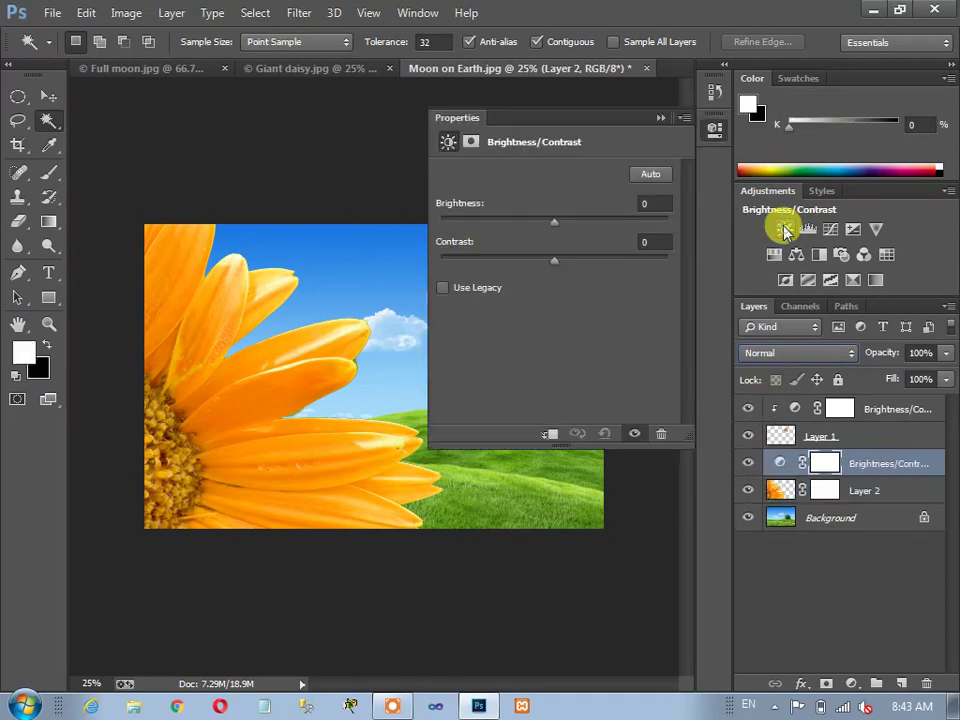
click(549, 434)
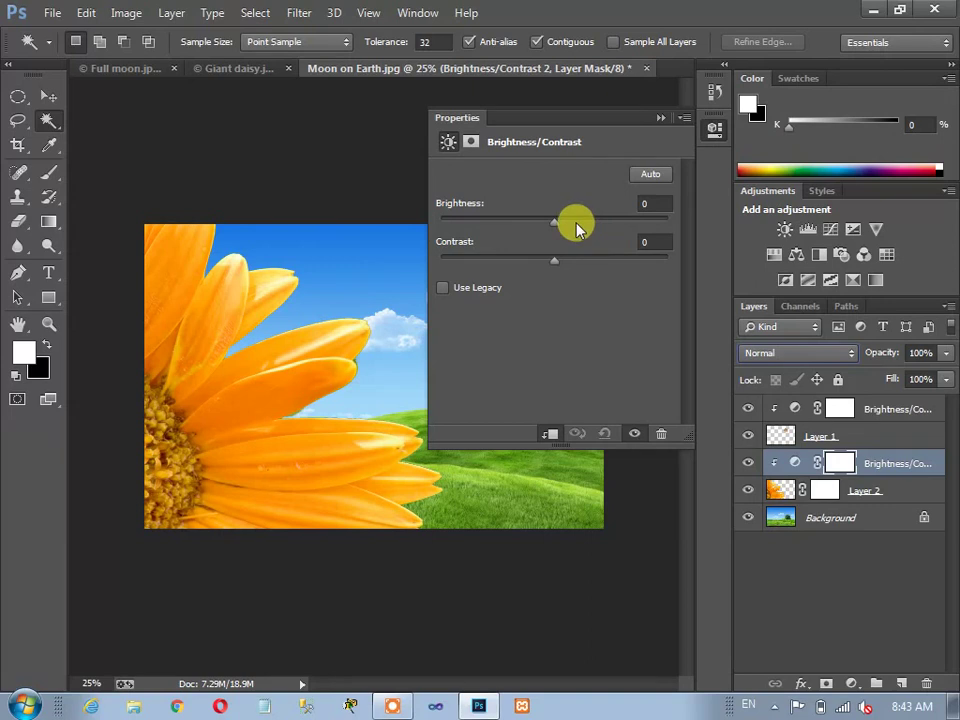
drag(556, 225, 539, 228)
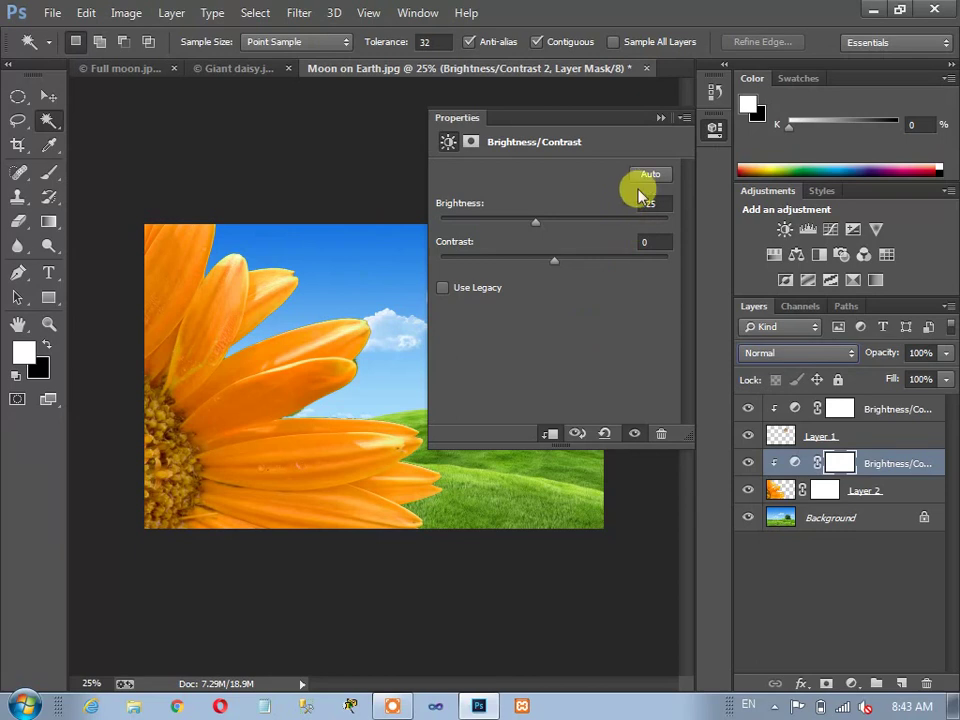
click(651, 108)
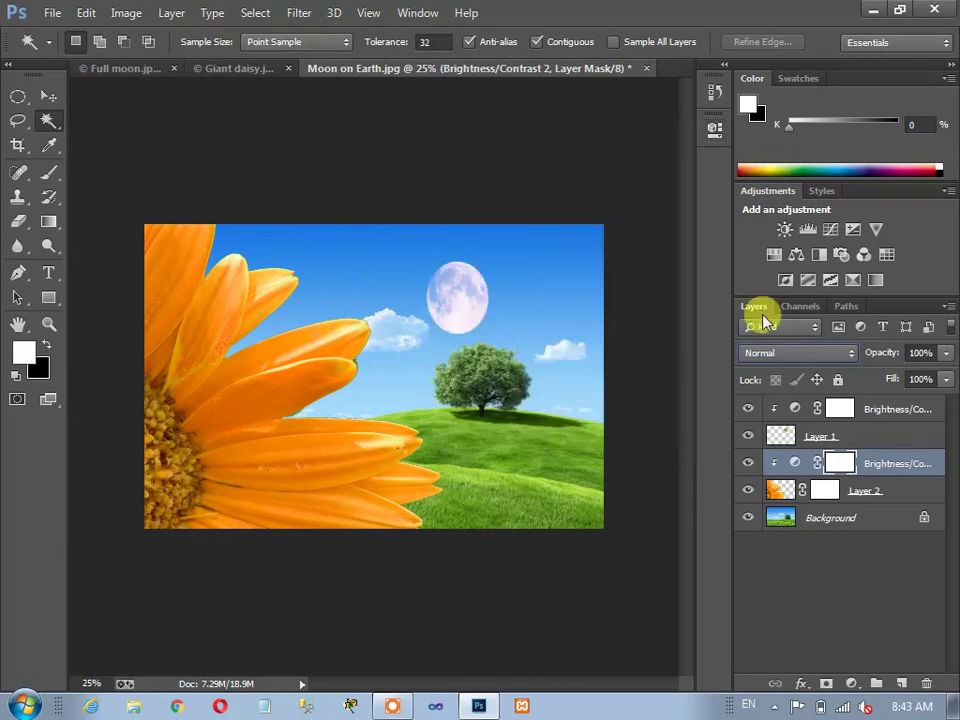
Open the blend mode choices for the Brightness/Contrast adjustment clipped to Layer 2.
click(851, 358)
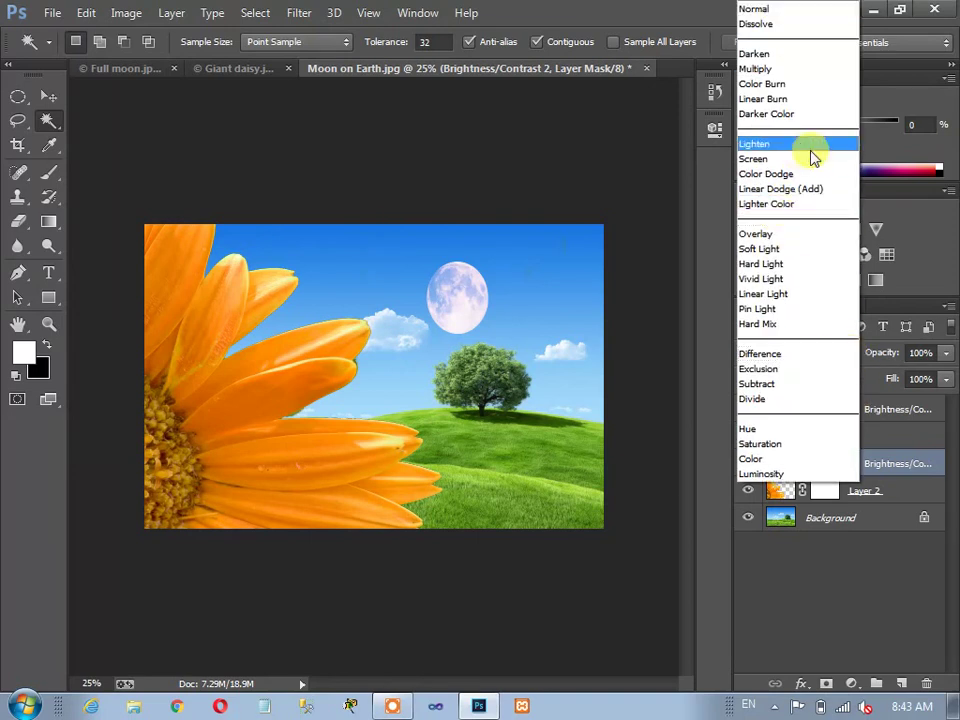